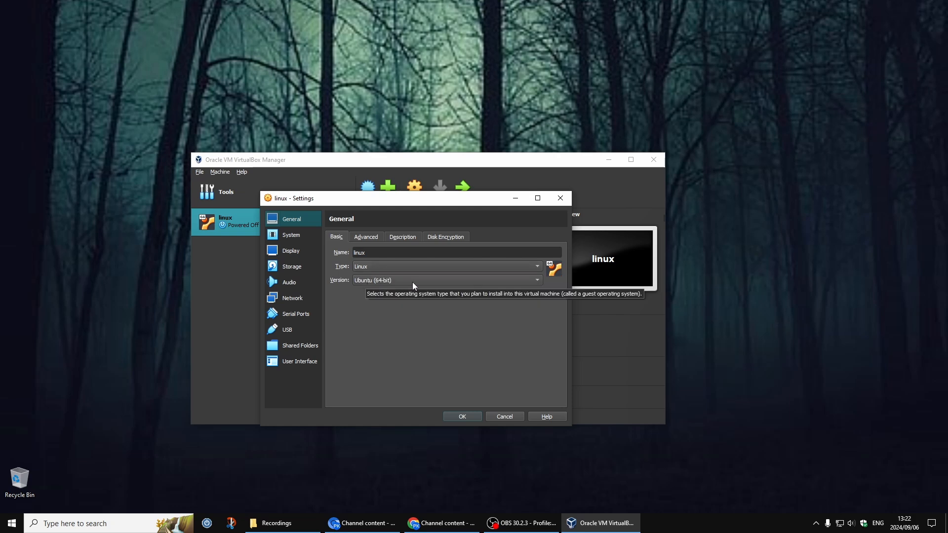
- Review the virtual machine's general settings, including the version, the shared clipboard and Drag'n'Drop options, and the description
{"action": "left_click", "coordinate": [412, 283]}
{"action": "left_click", "coordinate": [342, 295]}
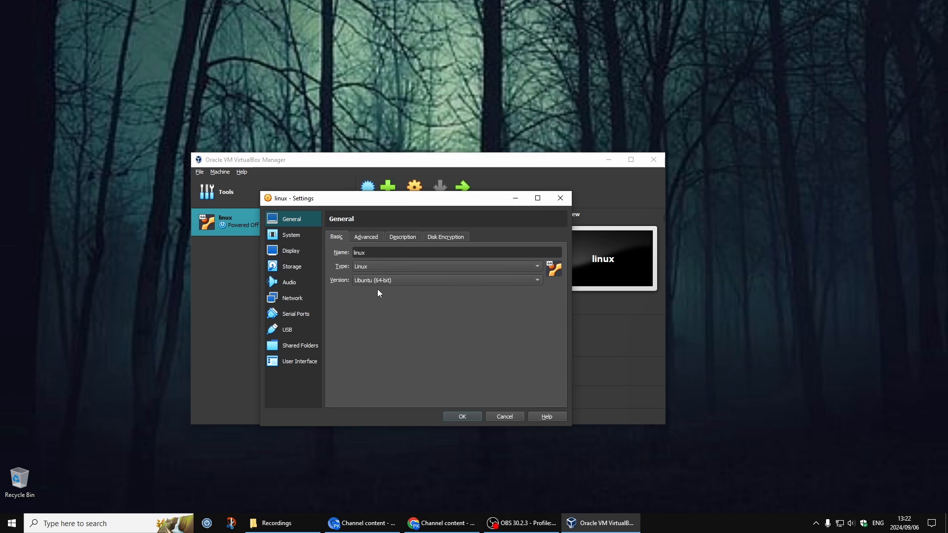
{"action": "left_click", "coordinate": [366, 237]}
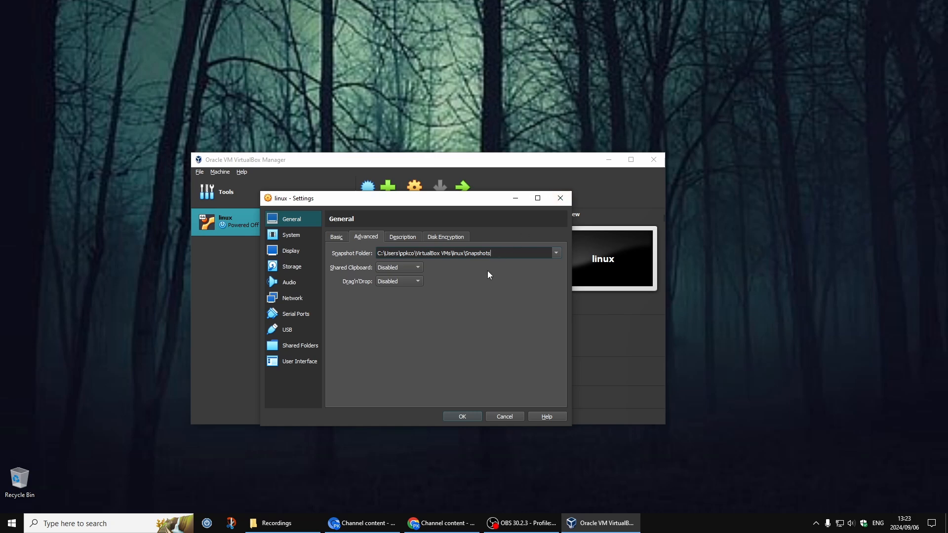
{"action": "left_click", "coordinate": [419, 267]}
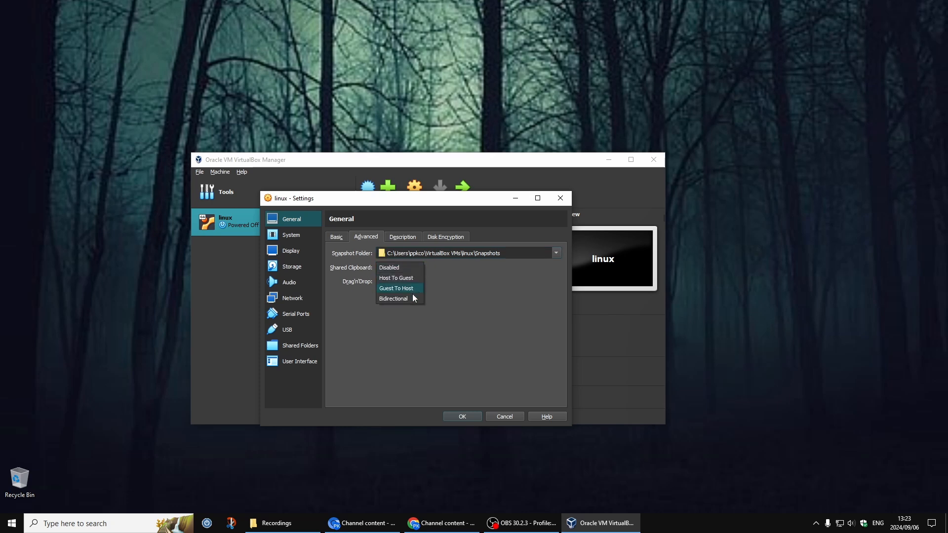
{"action": "left_click", "coordinate": [457, 295]}
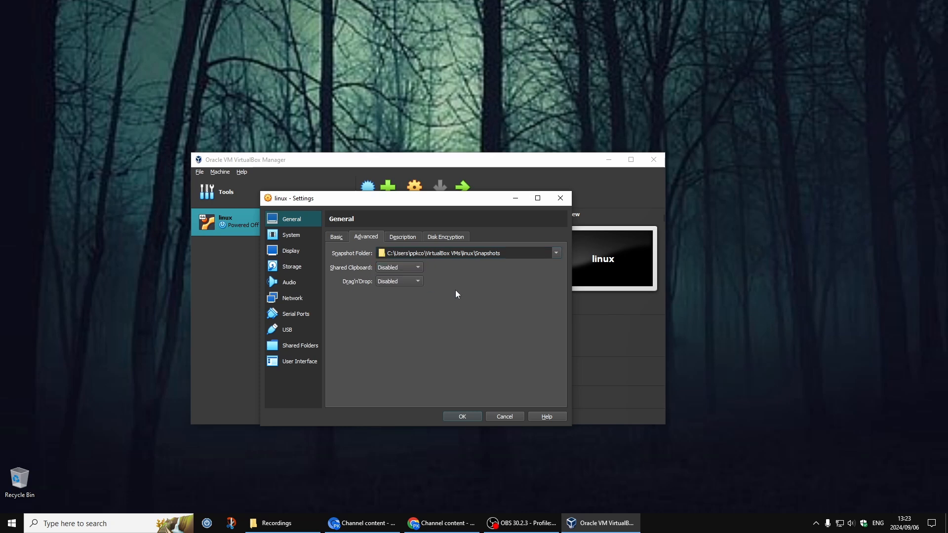
{"action": "left_click", "coordinate": [413, 281]}
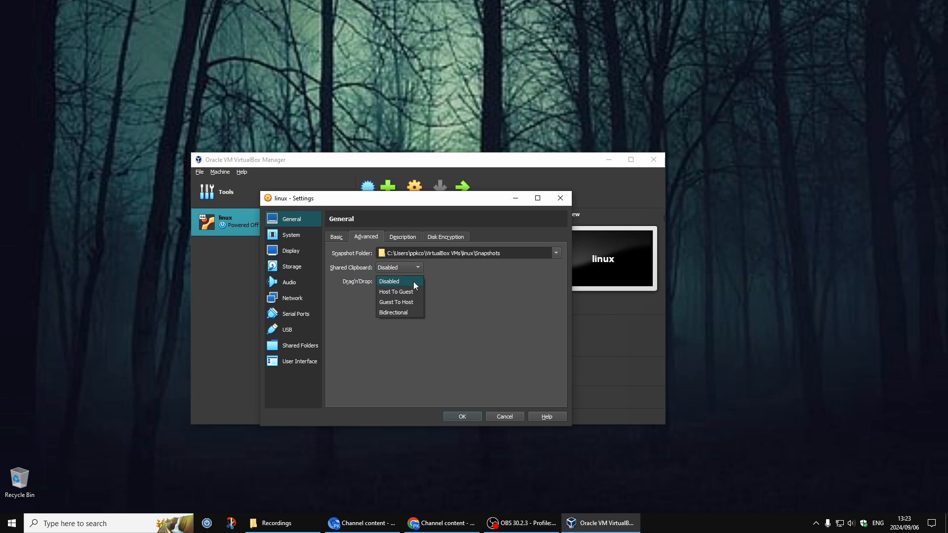
{"action": "left_click", "coordinate": [471, 306]}
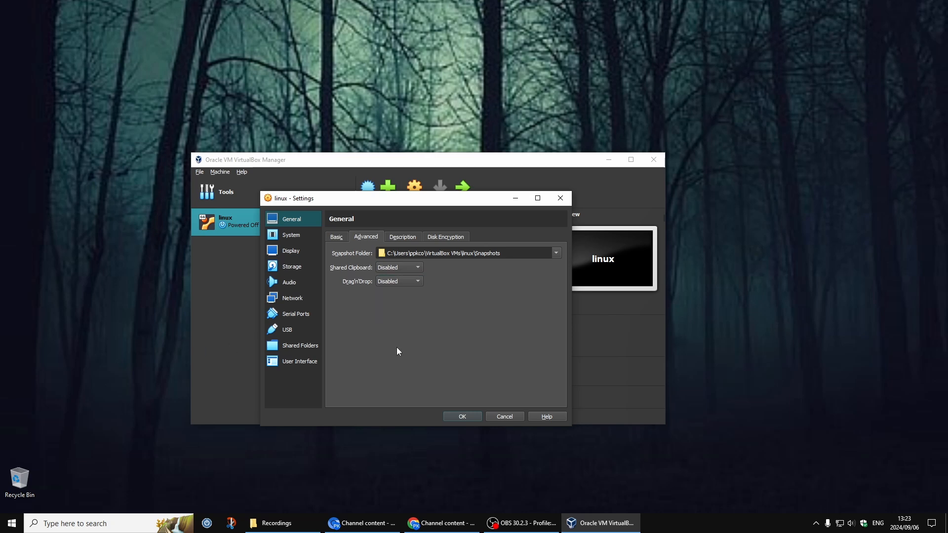
{"action": "left_click", "coordinate": [400, 237]}
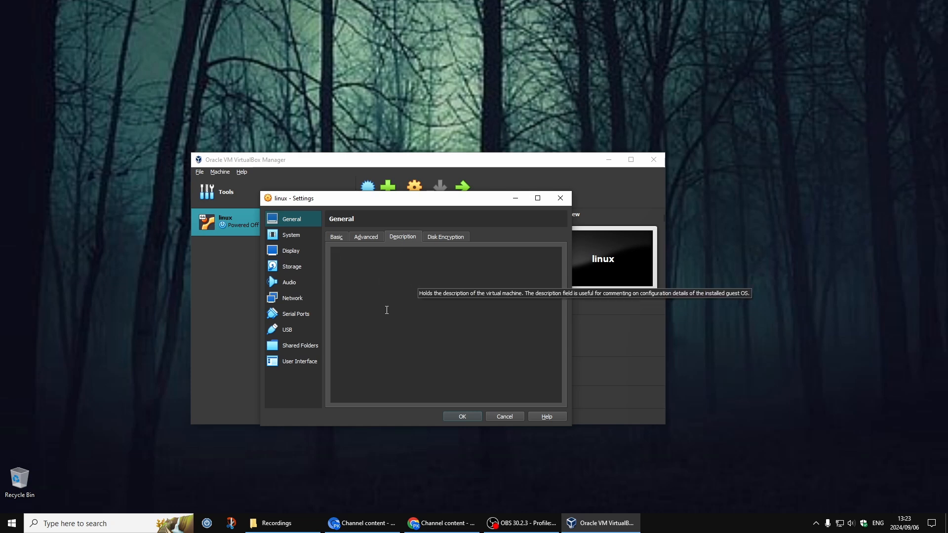
- Enable disk encryption for the virtual machine and check the available encryption ciphers, keeping Leave Unchanged
{"action": "left_click", "coordinate": [440, 238]}
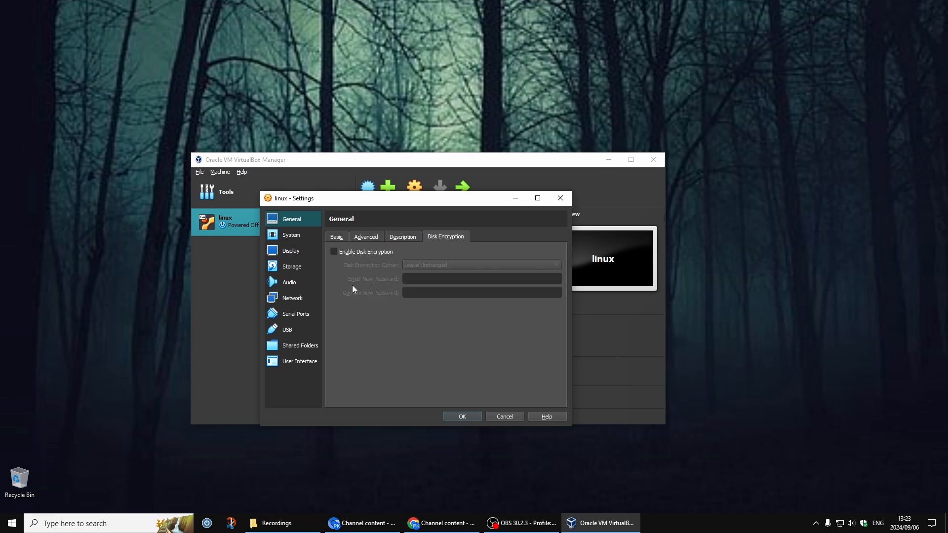
{"action": "left_click", "coordinate": [333, 252]}
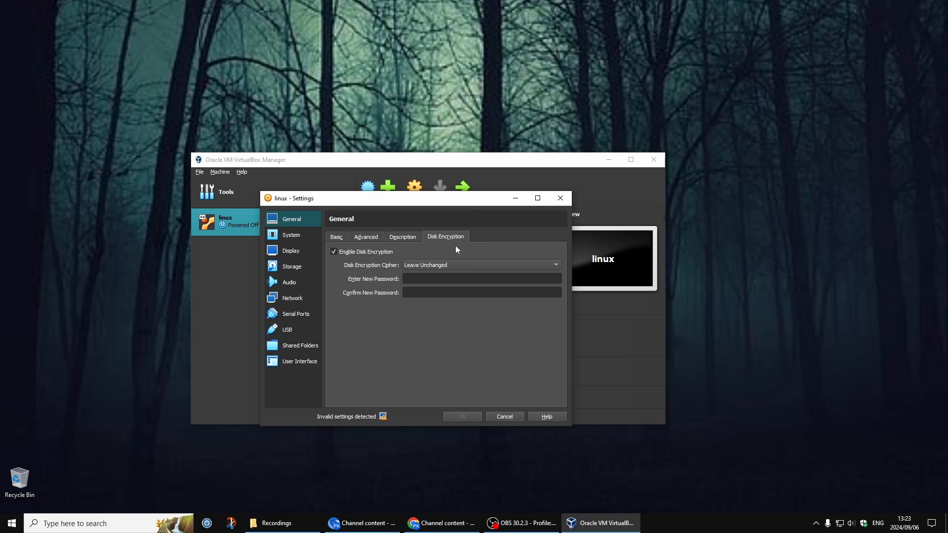
{"action": "left_click", "coordinate": [442, 266]}
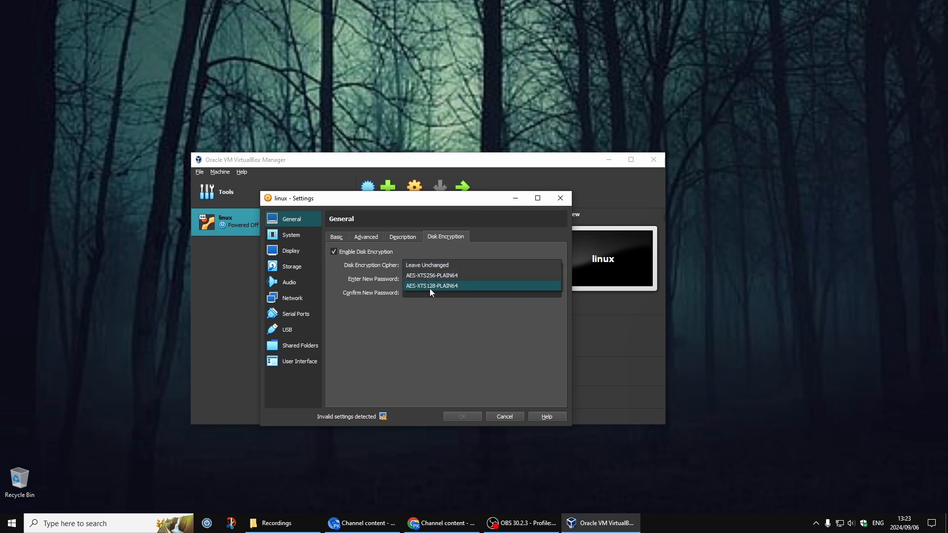
{"action": "left_click", "coordinate": [409, 343]}
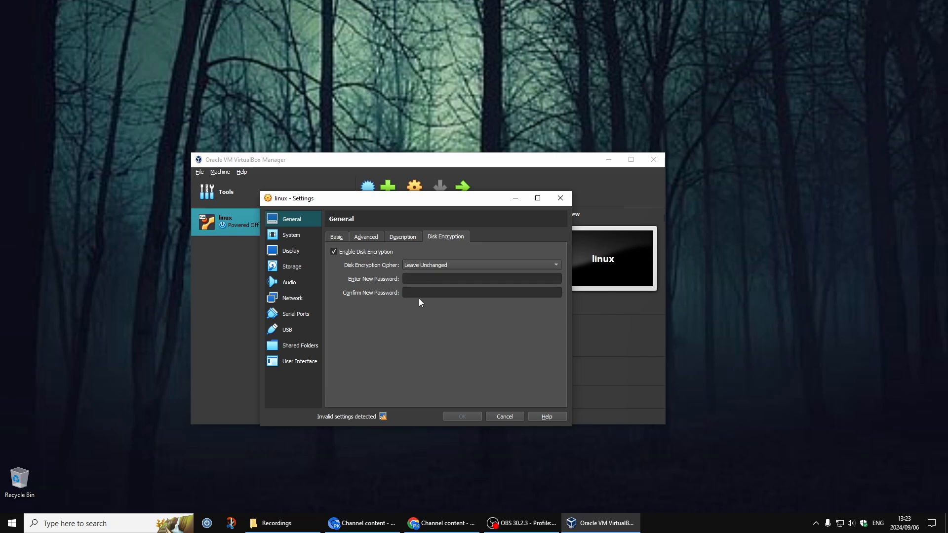
- Set the base memory to about 4701 MB and disable the Floppy, Optical and Hard Disk entries in the boot order
{"action": "left_click", "coordinate": [292, 236]}
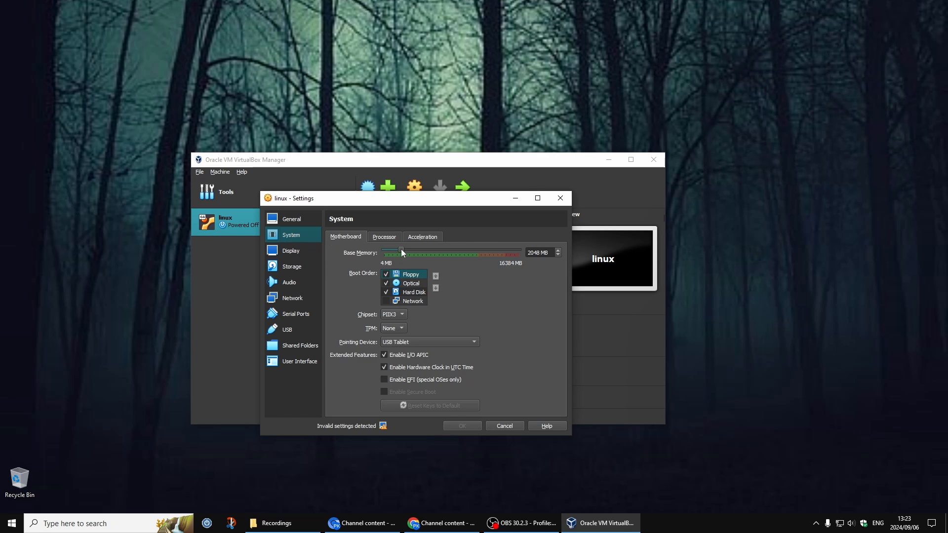
{"action": "left_click_drag", "start_coordinate": [402, 249], "coordinate": [423, 256]}
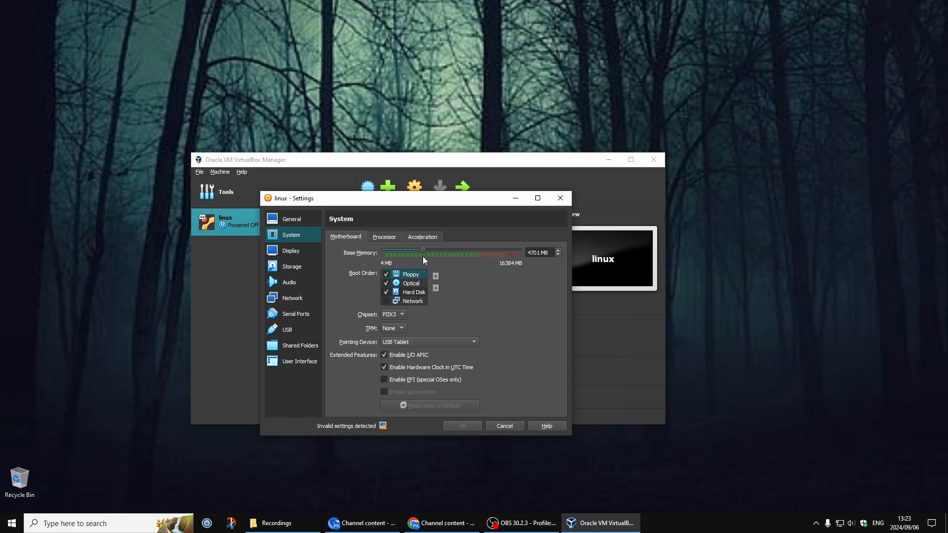
{"action": "left_click", "coordinate": [386, 274]}
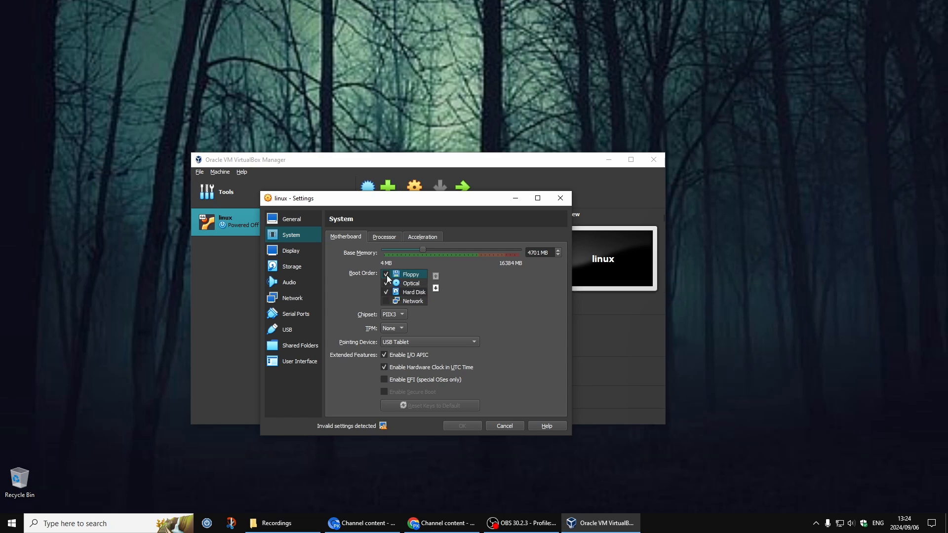
{"action": "left_click", "coordinate": [386, 274]}
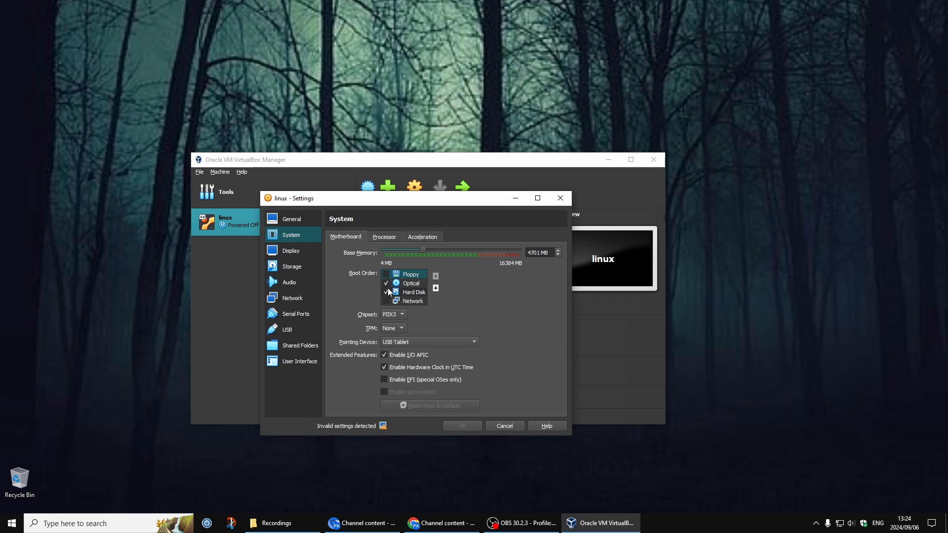
{"action": "left_click", "coordinate": [385, 284]}
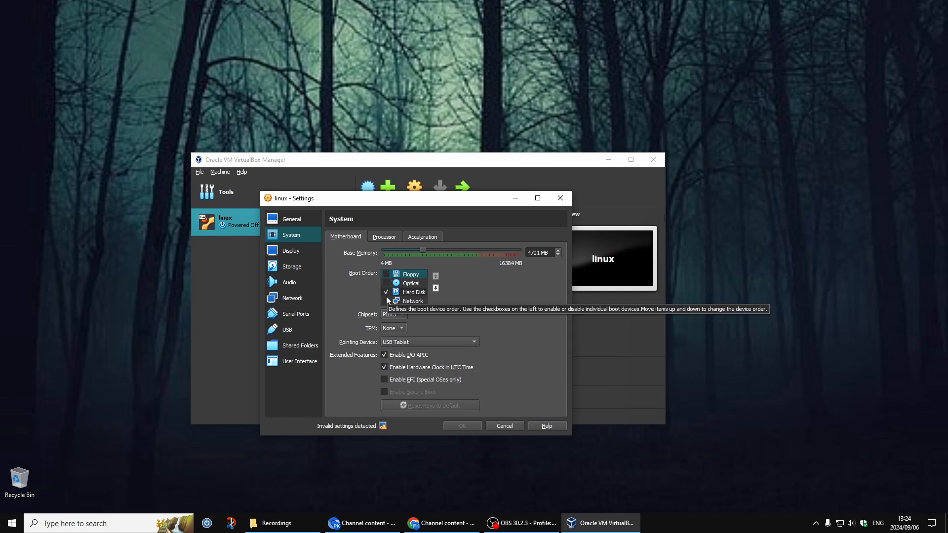
{"action": "left_click", "coordinate": [386, 293]}
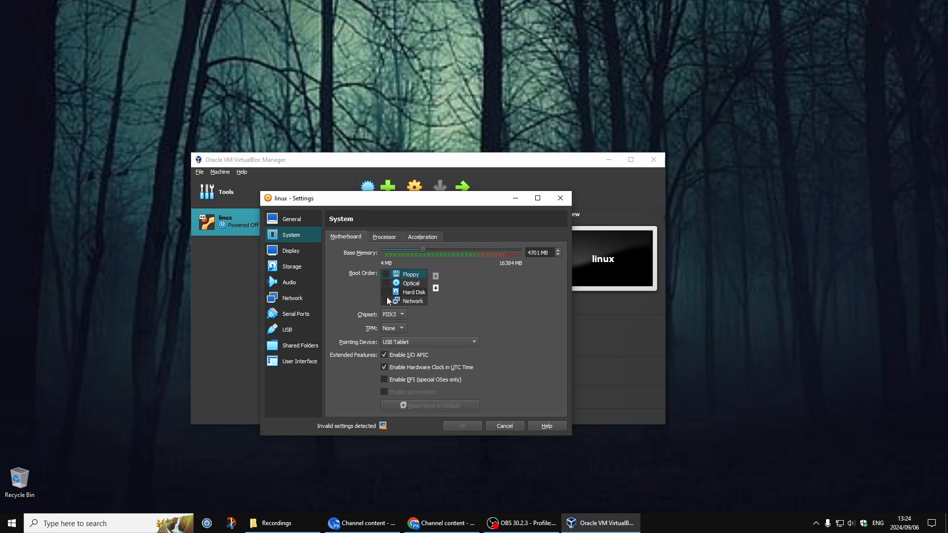
{"action": "left_click", "coordinate": [386, 293]}
{"action": "left_click", "coordinate": [386, 301]}
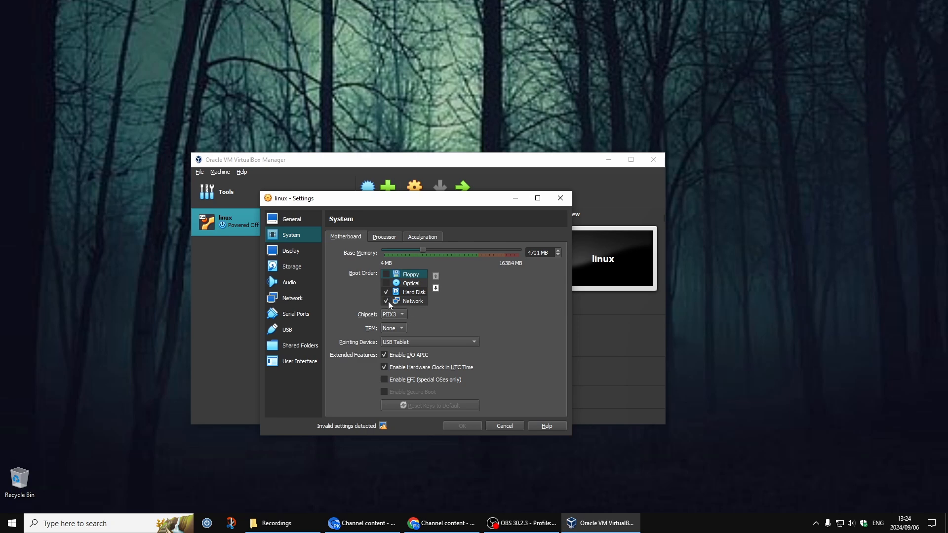
{"action": "left_click", "coordinate": [386, 300]}
{"action": "left_click", "coordinate": [386, 293]}
- Examine the available chipset, TPM and pointing device options for the motherboard
{"action": "left_click", "coordinate": [403, 315]}
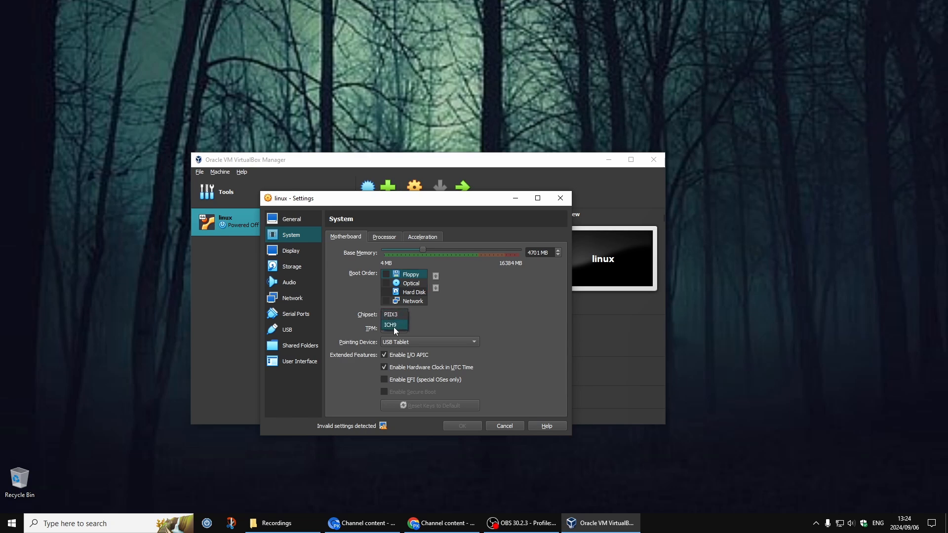
{"action": "left_click", "coordinate": [442, 318]}
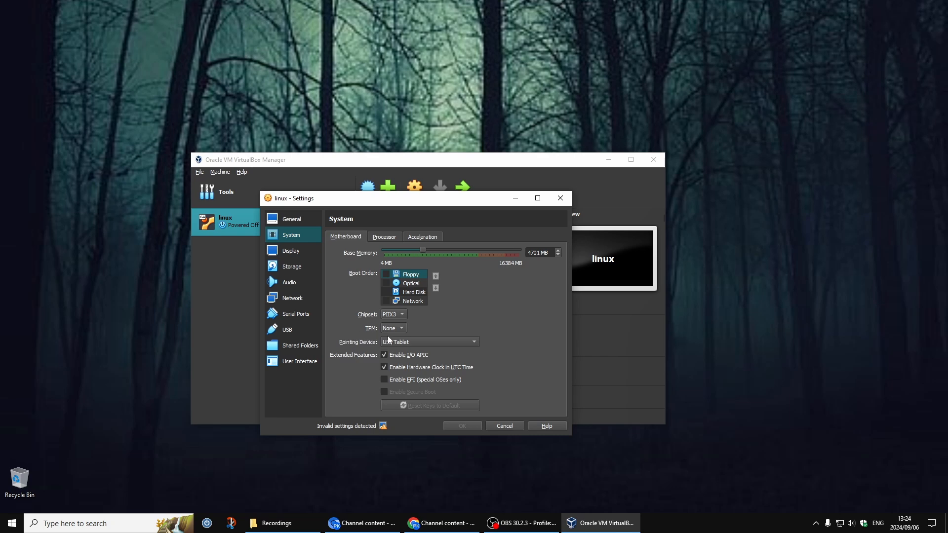
{"action": "left_click", "coordinate": [404, 327]}
{"action": "left_click", "coordinate": [434, 326]}
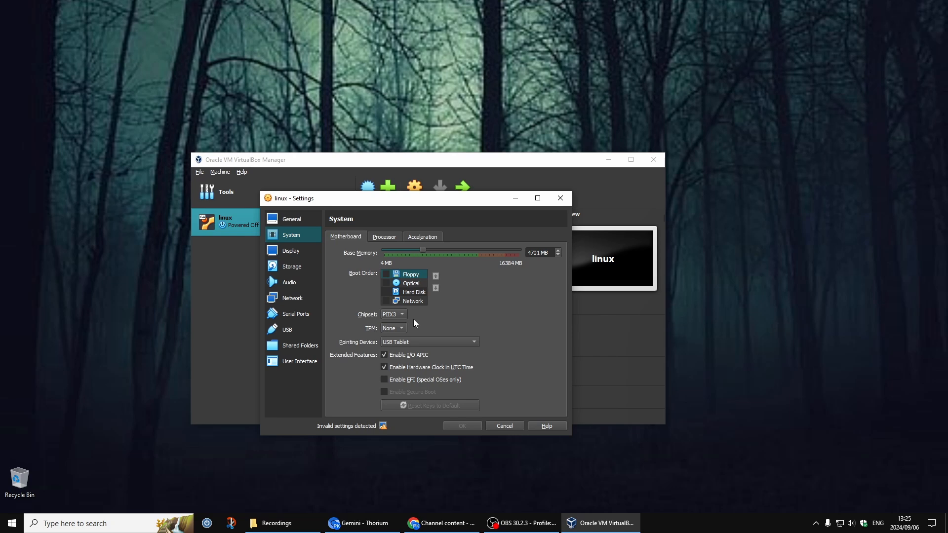
{"action": "left_click", "coordinate": [390, 329]}
{"action": "left_click", "coordinate": [437, 329]}
{"action": "left_click", "coordinate": [434, 345]}
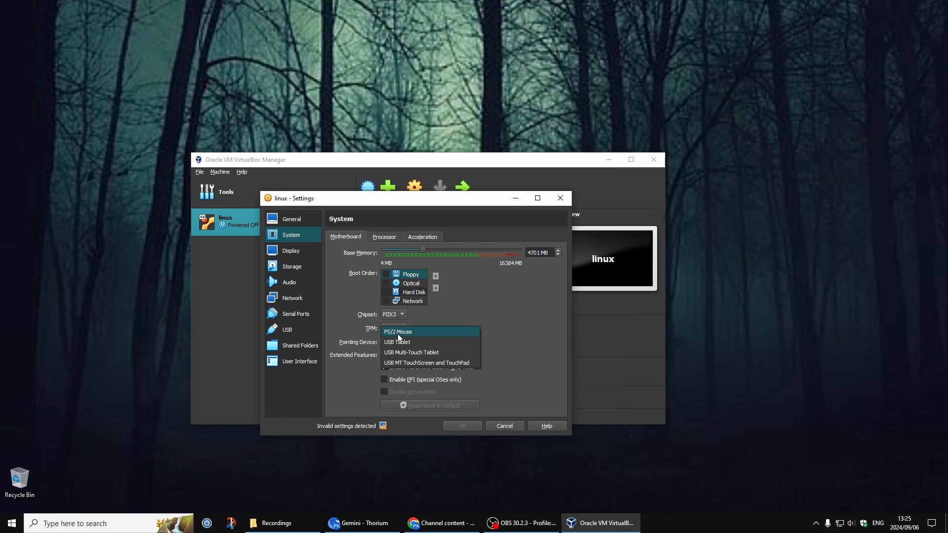
{"action": "left_click", "coordinate": [348, 327]}
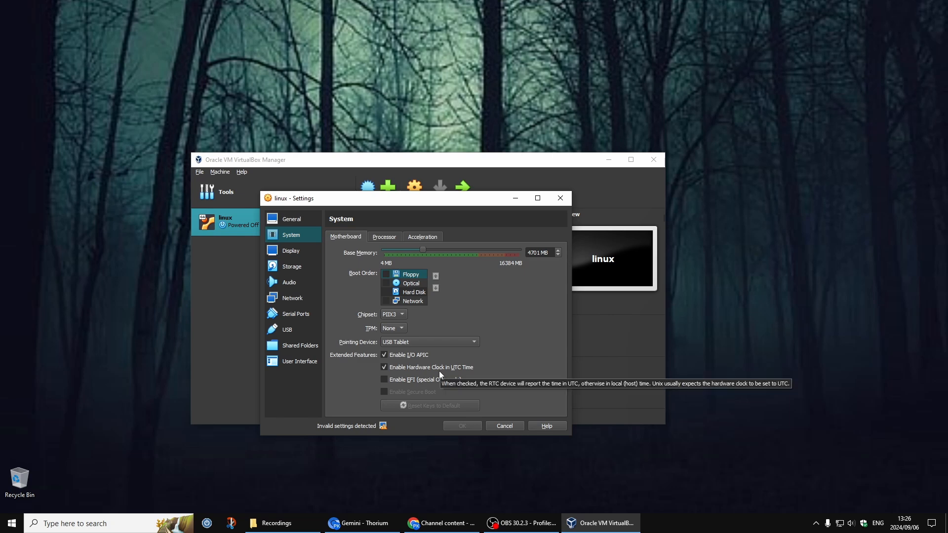
- Enable EFI and Secure Boot in the motherboard's extended features
{"action": "left_click", "coordinate": [384, 379]}
{"action": "left_click", "coordinate": [384, 392]}
- Set the processor count to 2 and lower the execution cap to 1%
{"action": "left_click", "coordinate": [381, 237]}
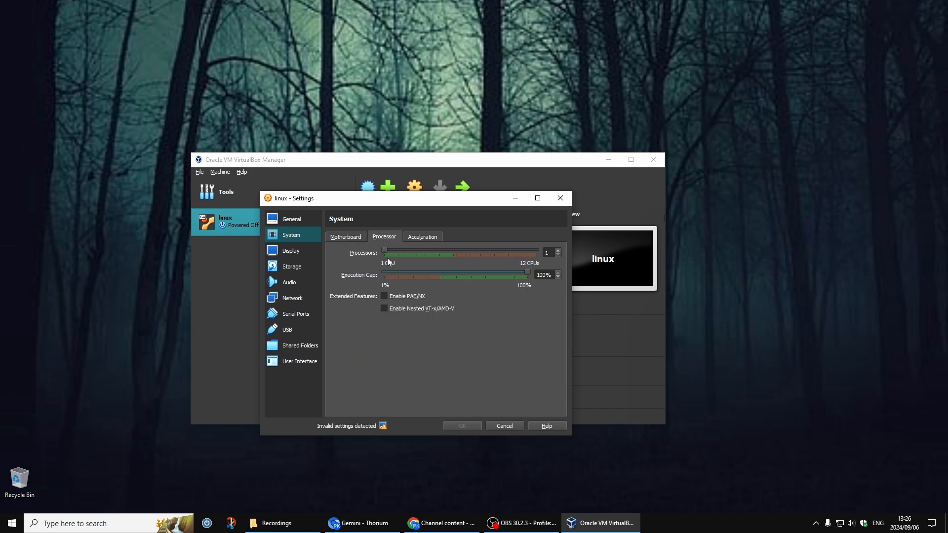
{"action": "left_click_drag", "start_coordinate": [386, 251], "coordinate": [438, 254]}
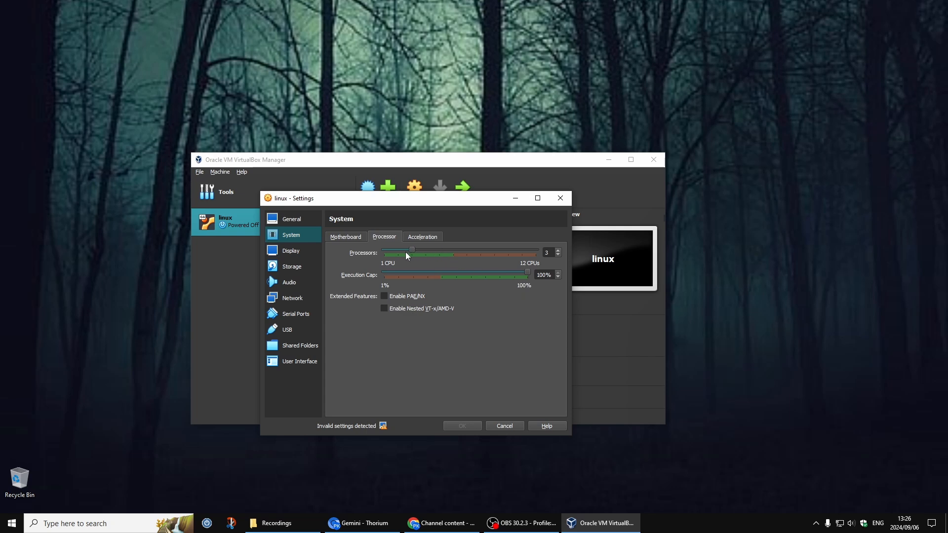
{"action": "left_click_drag", "start_coordinate": [405, 252], "coordinate": [399, 253]}
{"action": "left_click_drag", "start_coordinate": [527, 272], "coordinate": [457, 276]}
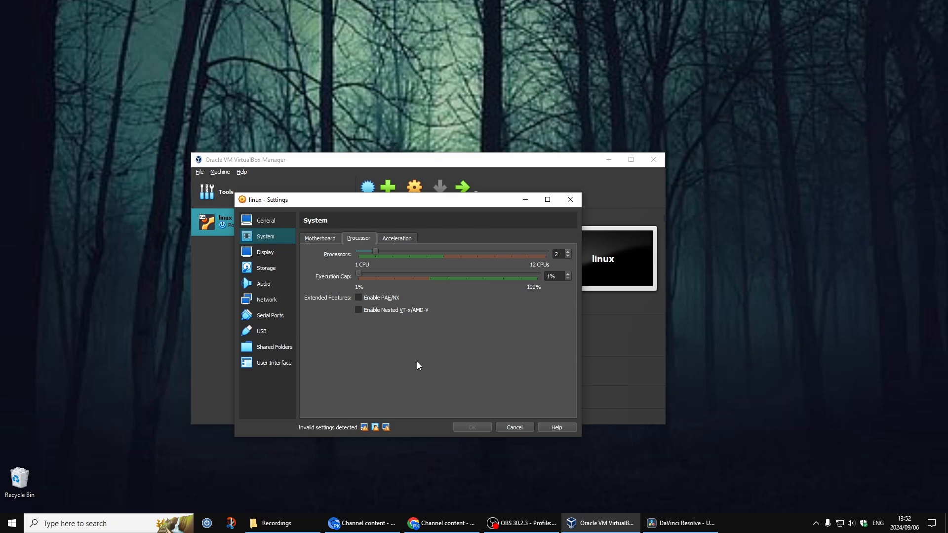
- Enable the Nested VT-x/AMD-V and PAE/NX extended features for the processor
{"action": "left_click", "coordinate": [359, 311]}
{"action": "left_click", "coordinate": [359, 299]}
- Check the paravirtualization interface options in the system's acceleration settings
{"action": "left_click", "coordinate": [397, 241]}
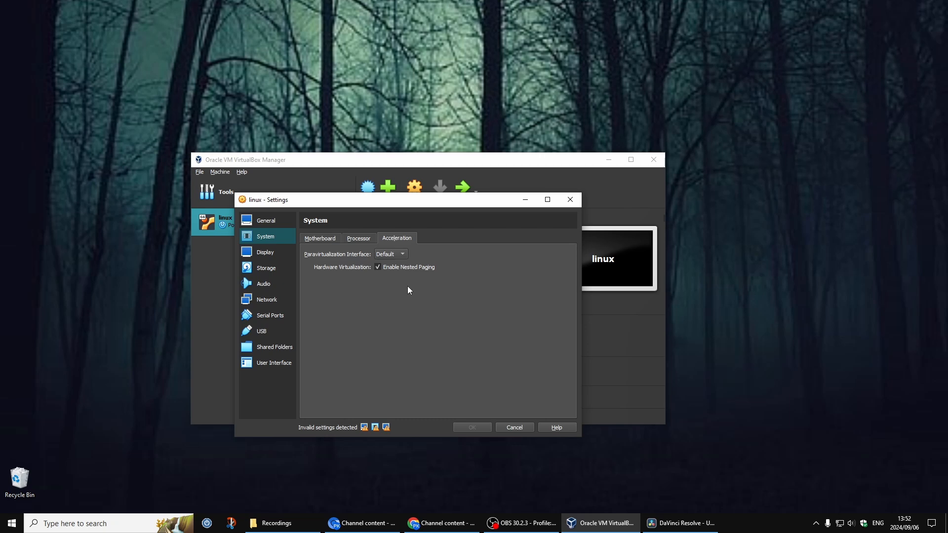
{"action": "left_click", "coordinate": [398, 257]}
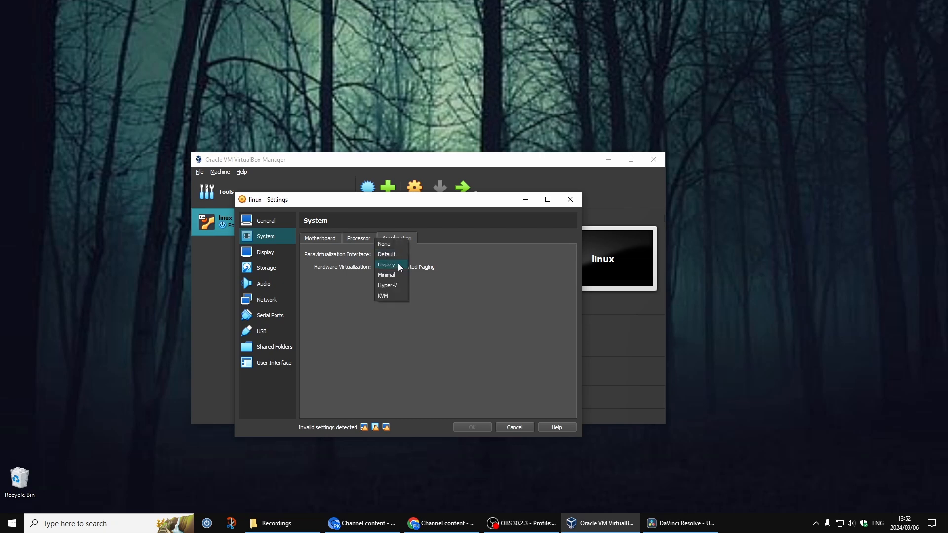
{"action": "left_click", "coordinate": [349, 291]}
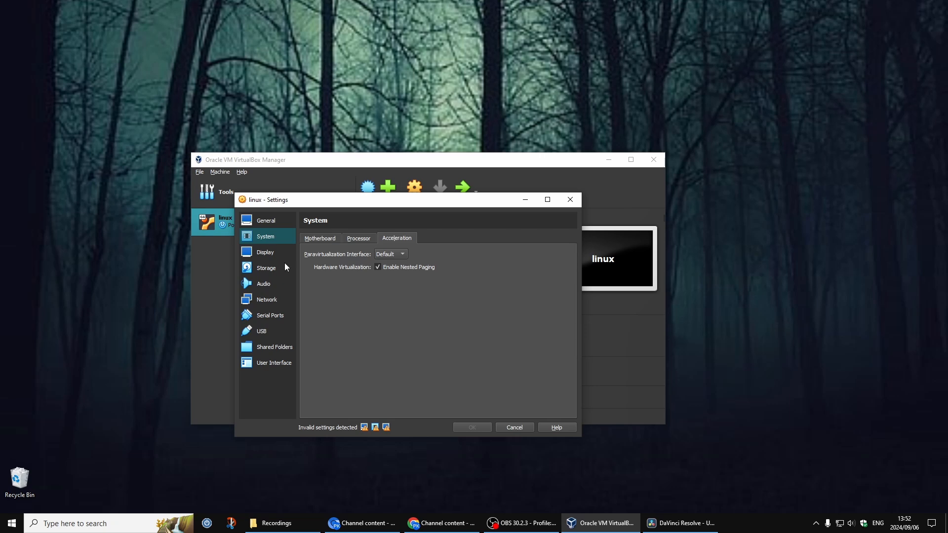
- Set the display's monitor count to 8 and choose VBoxVGA as the graphics controller
{"action": "left_click", "coordinate": [271, 256]}
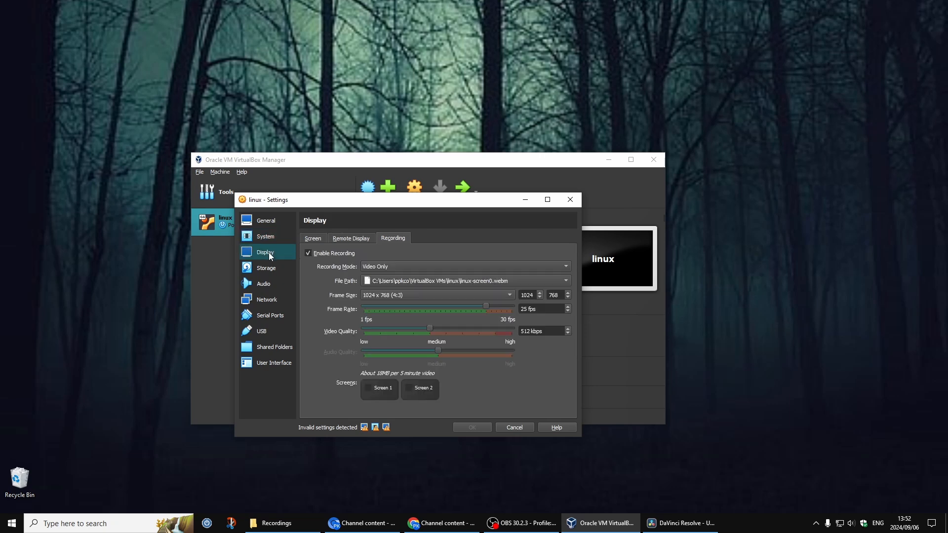
{"action": "left_click", "coordinate": [313, 239]}
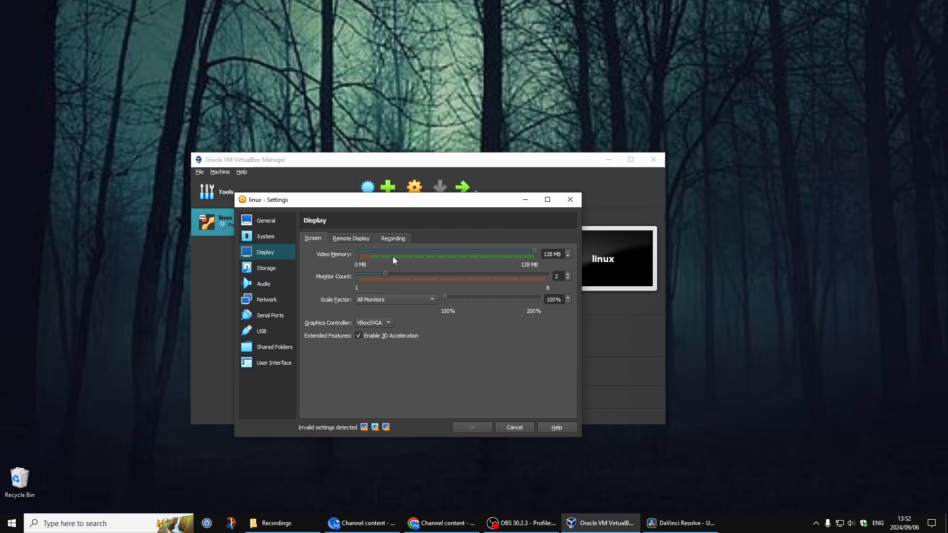
{"action": "mouse_move", "coordinate": [537, 254]}
{"action": "left_mouse_down"}
{"action": "mouse_move", "coordinate": [365, 255]}
{"action": "mouse_move", "coordinate": [536, 261]}
{"action": "left_mouse_up"}
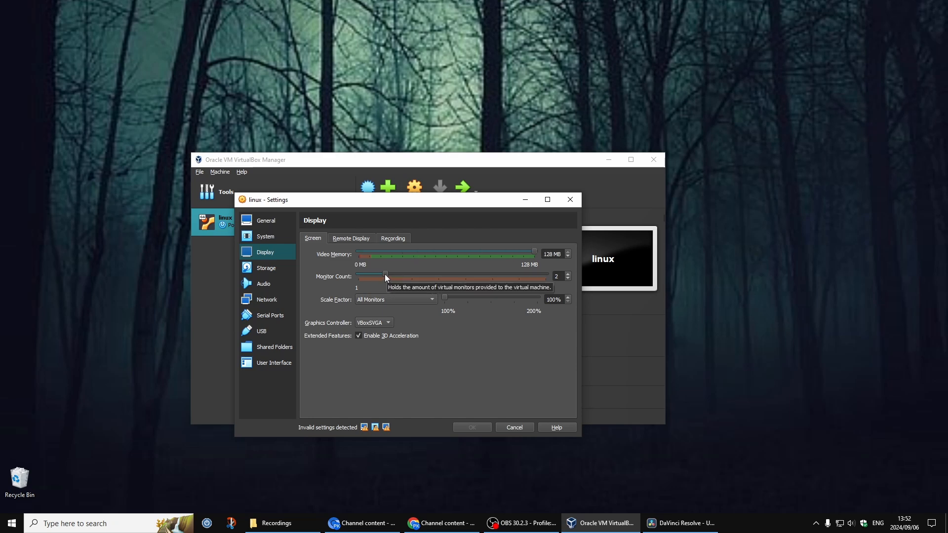
{"action": "left_click_drag", "start_coordinate": [386, 275], "coordinate": [540, 280]}
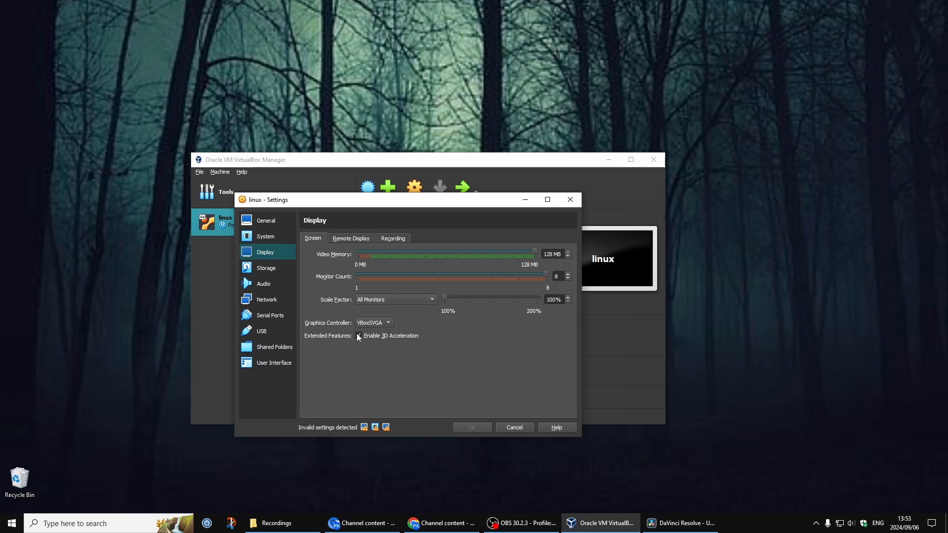
{"action": "left_click", "coordinate": [389, 324]}
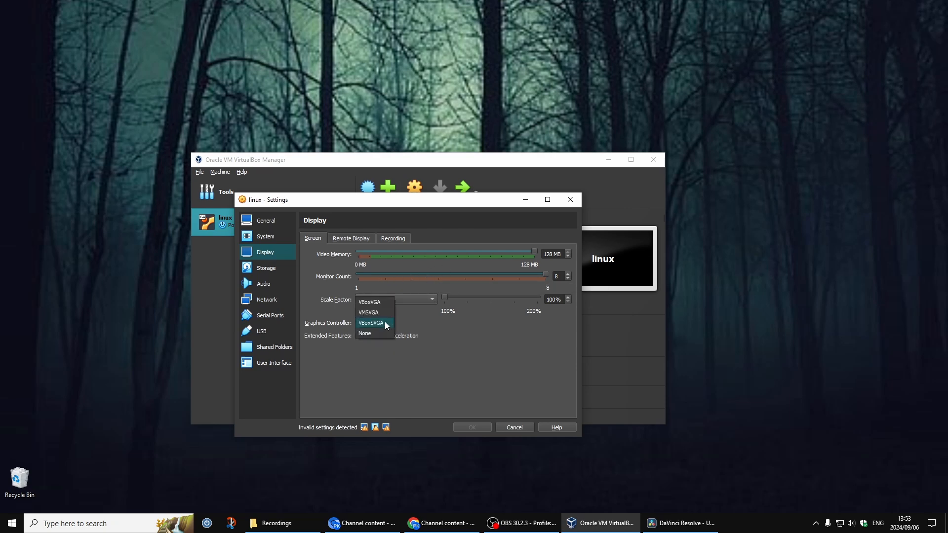
{"action": "left_click", "coordinate": [375, 306]}
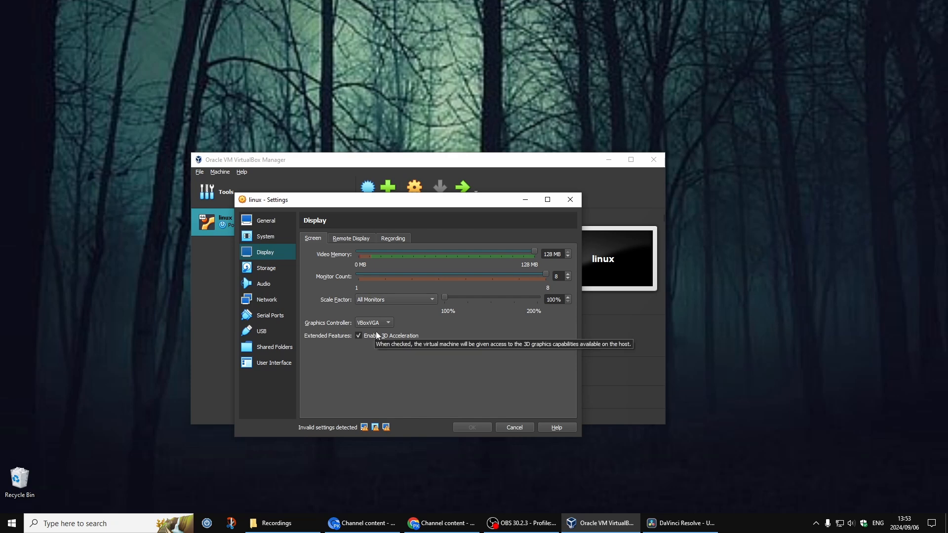
- Choose VBoxSVGA as the display's graphics controller, keeping 3D acceleration enabled
{"action": "left_click", "coordinate": [388, 323]}
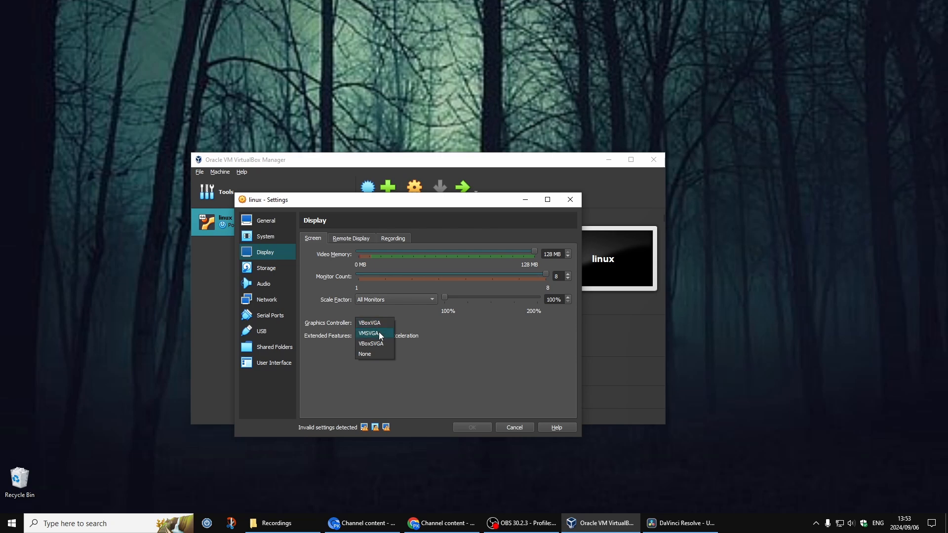
{"action": "left_click", "coordinate": [378, 344]}
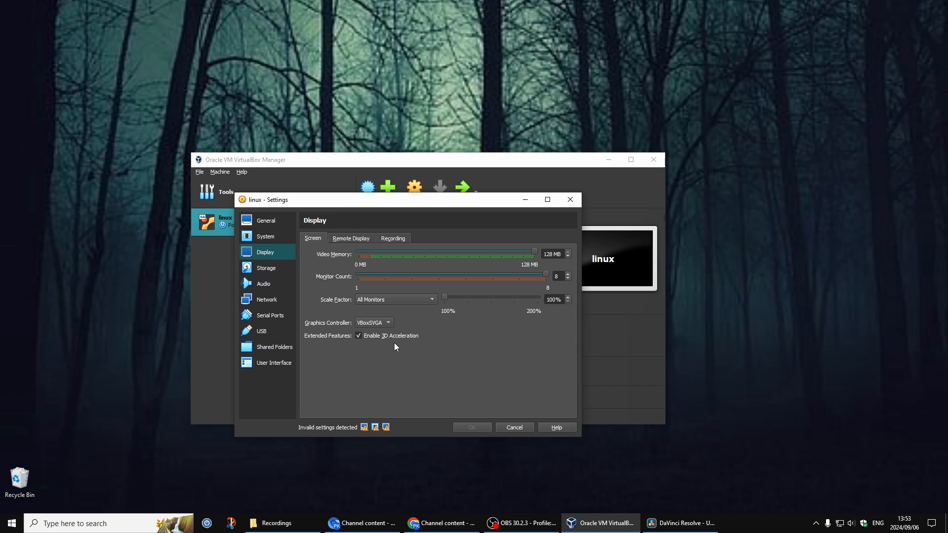
{"action": "left_click", "coordinate": [359, 336]}
{"action": "left_click", "coordinate": [359, 338]}
- Enable the remote display server for the virtual machine
{"action": "left_click", "coordinate": [349, 241]}
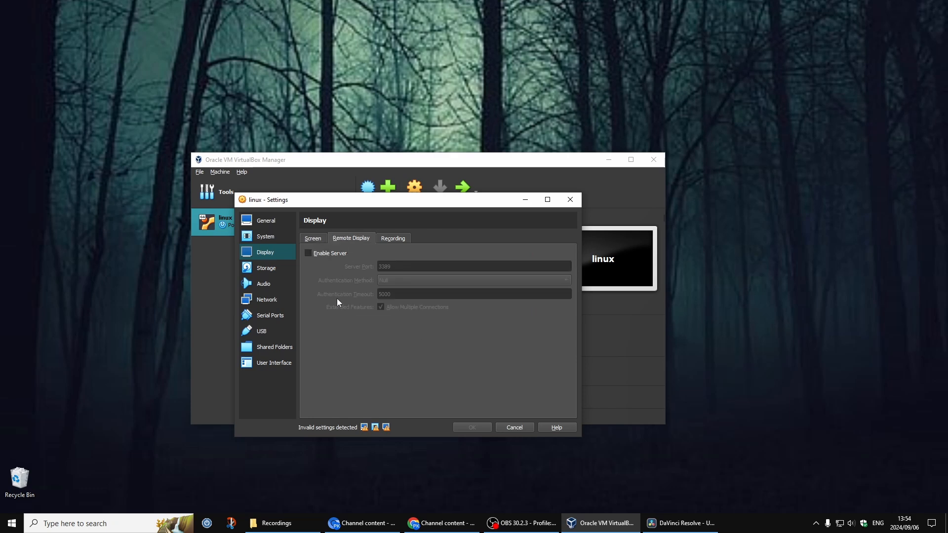
{"action": "left_click", "coordinate": [308, 253]}
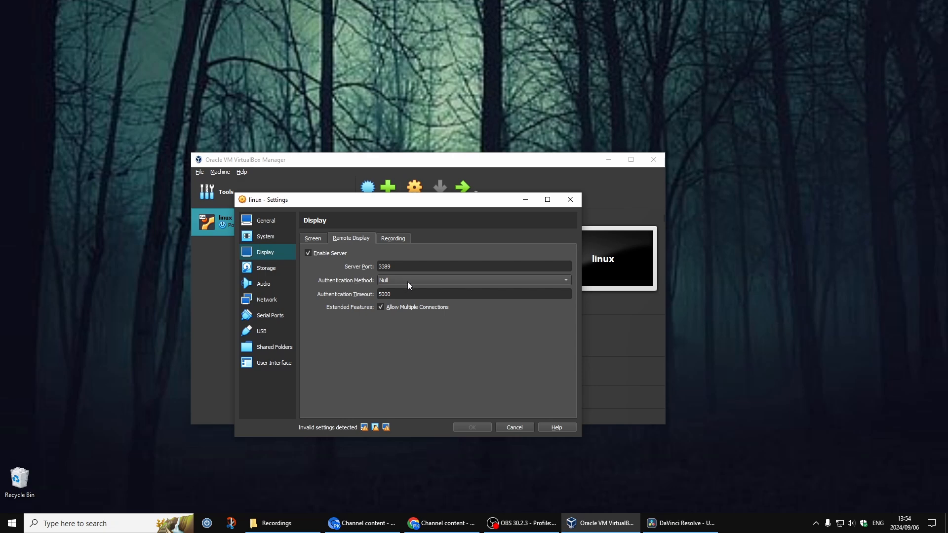
- Enable display recording, reviewing its mode, file path and frame size options, and raise the frame rate to the maximum
{"action": "left_click", "coordinate": [392, 239]}
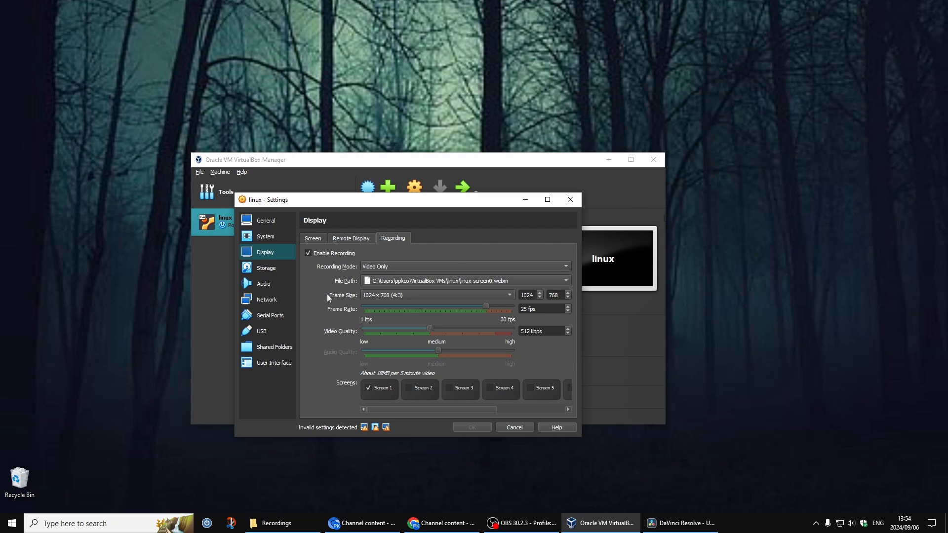
{"action": "left_click", "coordinate": [414, 268]}
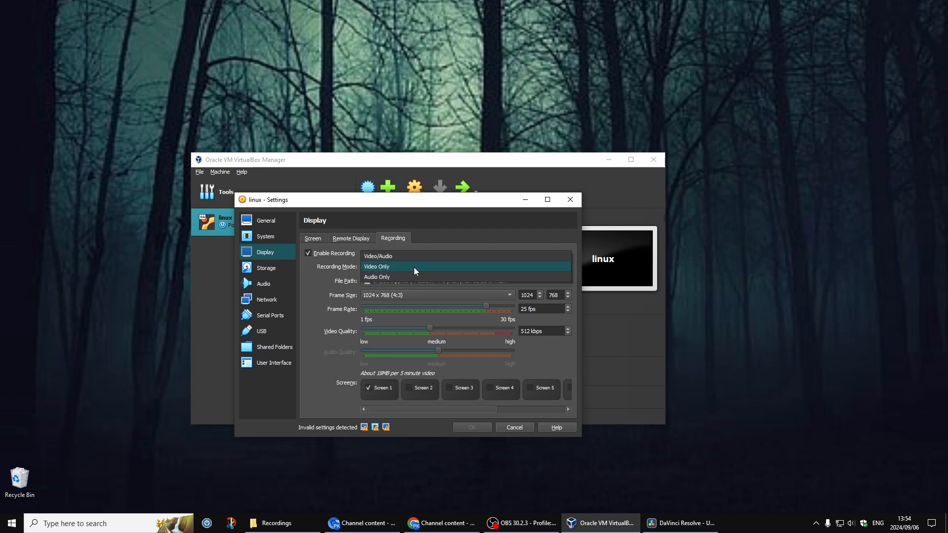
{"action": "left_click", "coordinate": [414, 268]}
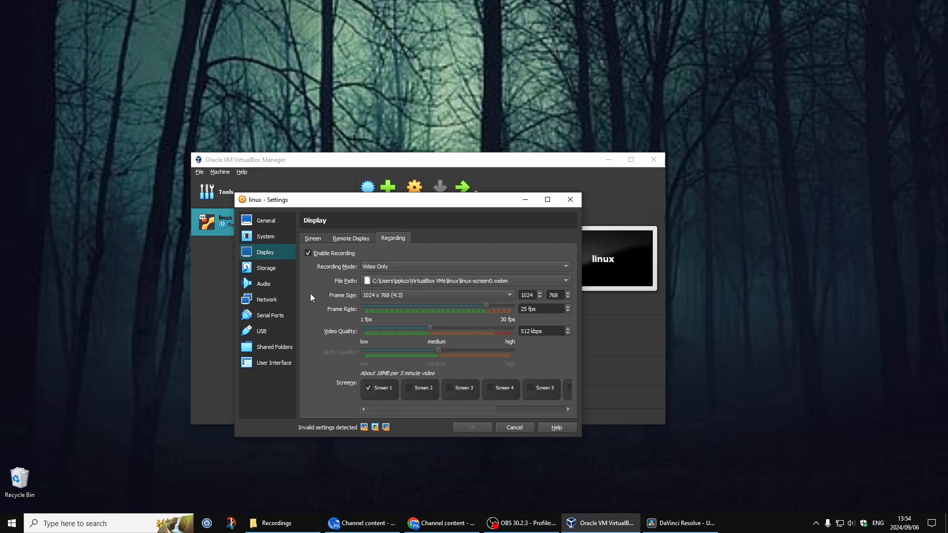
{"action": "left_click", "coordinate": [464, 281]}
{"action": "left_click", "coordinate": [463, 280]}
{"action": "left_click", "coordinate": [421, 296]}
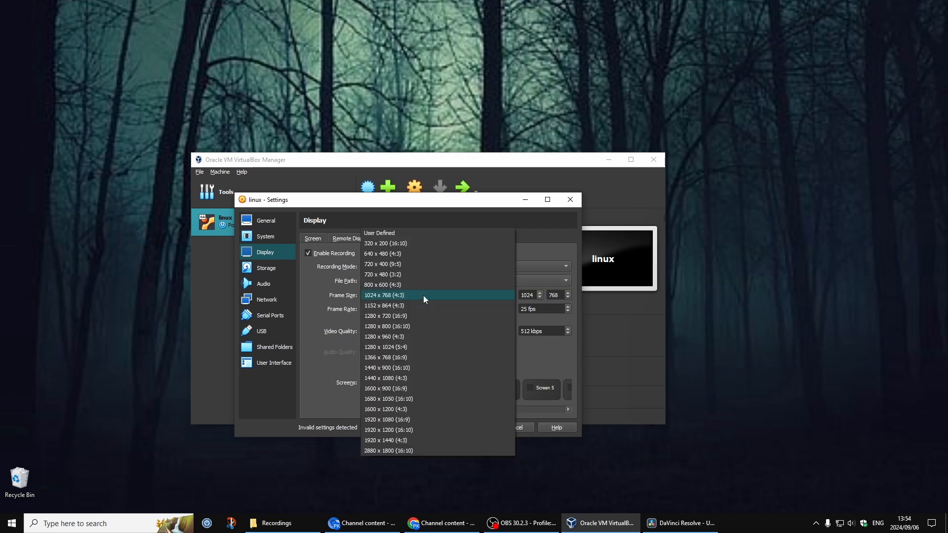
{"action": "left_click", "coordinate": [308, 312]}
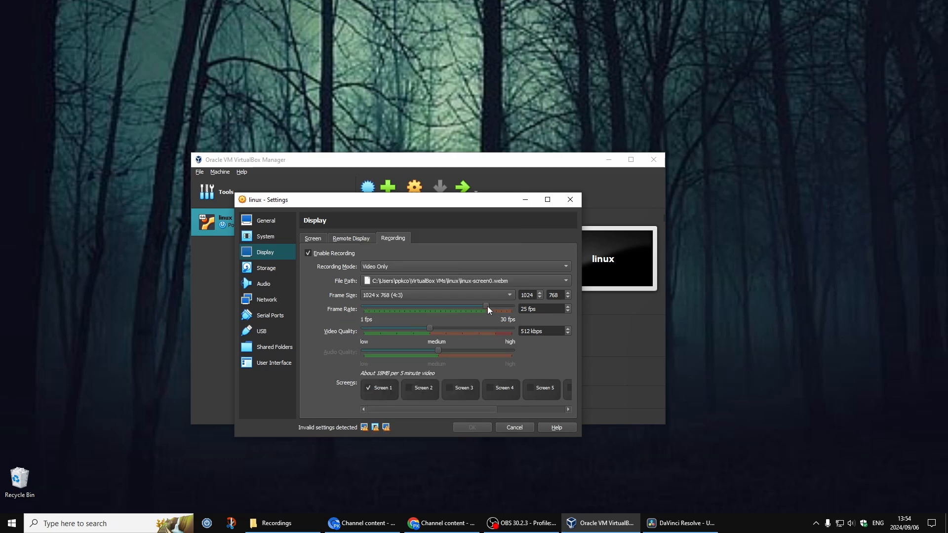
{"action": "left_click_drag", "start_coordinate": [487, 306], "coordinate": [530, 307]}
- Examine the storage settings of the IDE controller and the disk image choices for its empty optical drive
{"action": "left_click", "coordinate": [271, 271]}
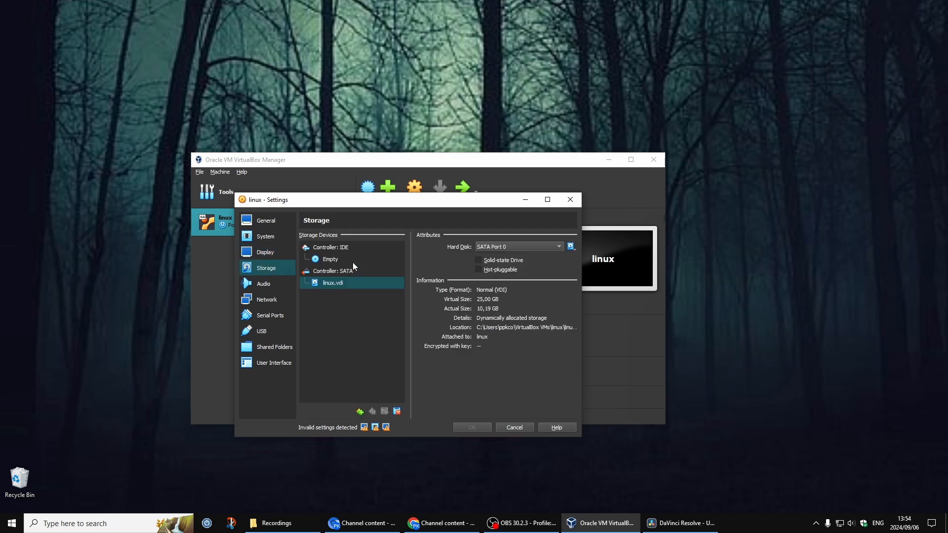
{"action": "left_click", "coordinate": [343, 249]}
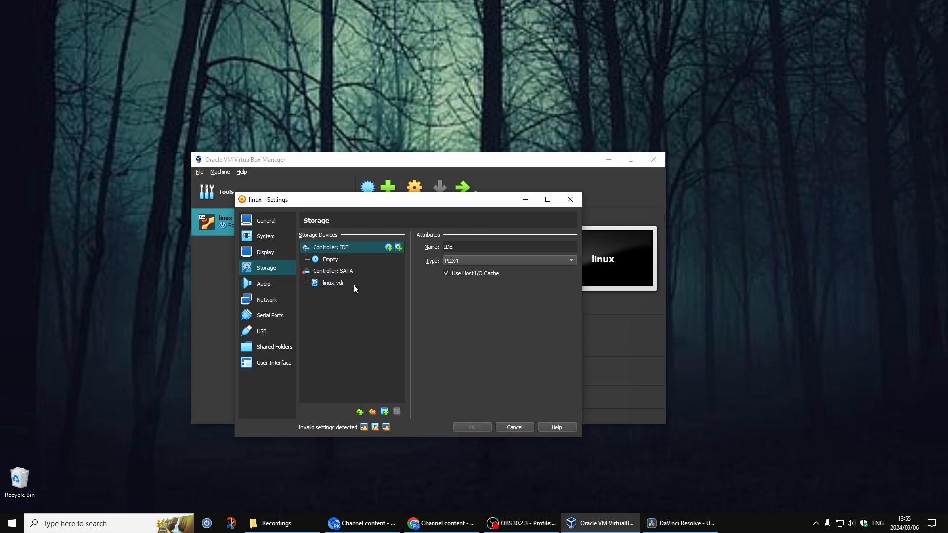
{"action": "left_click", "coordinate": [336, 262]}
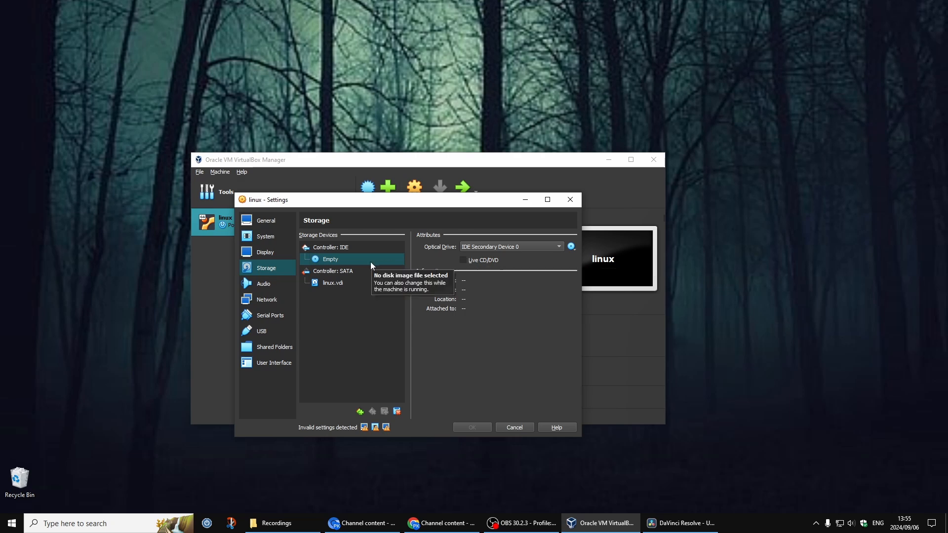
{"action": "left_click", "coordinate": [571, 248]}
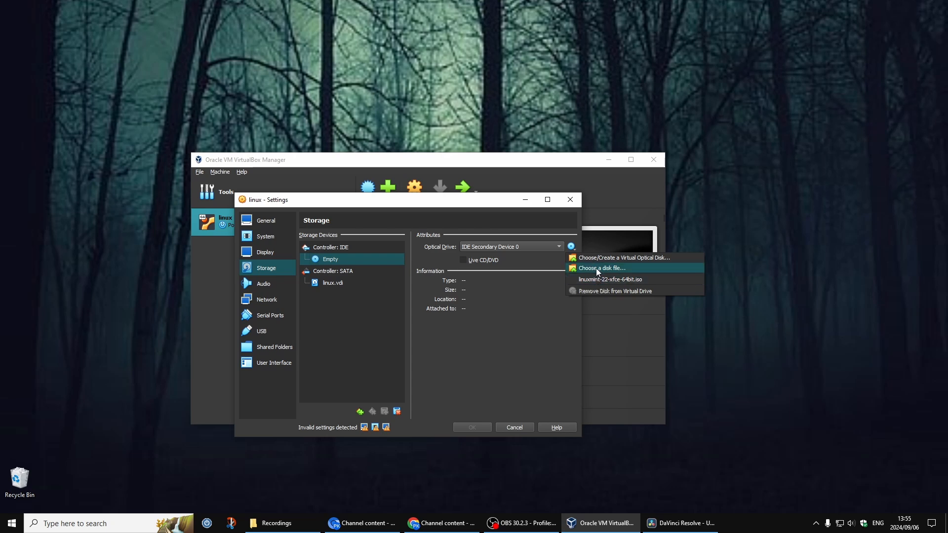
{"action": "left_click", "coordinate": [357, 259]}
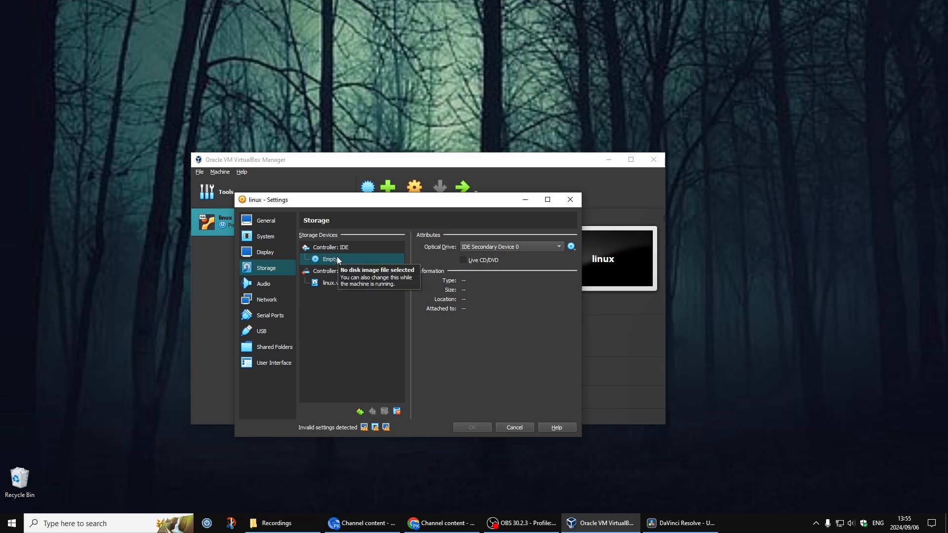
- Examine the attributes of the linux.vdi hard disk and the SATA ports it can be attached to
{"action": "left_click", "coordinate": [335, 282]}
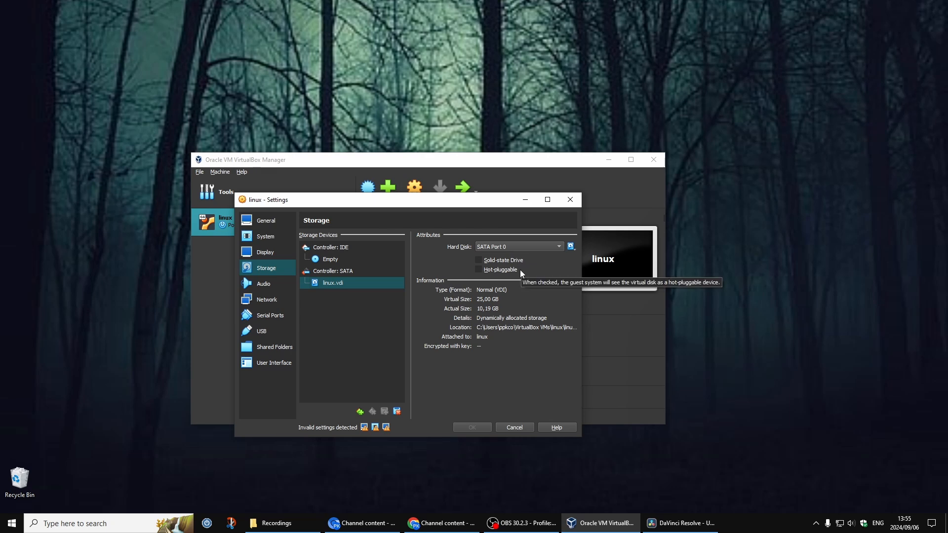
{"action": "left_click", "coordinate": [368, 259]}
{"action": "left_click", "coordinate": [341, 284]}
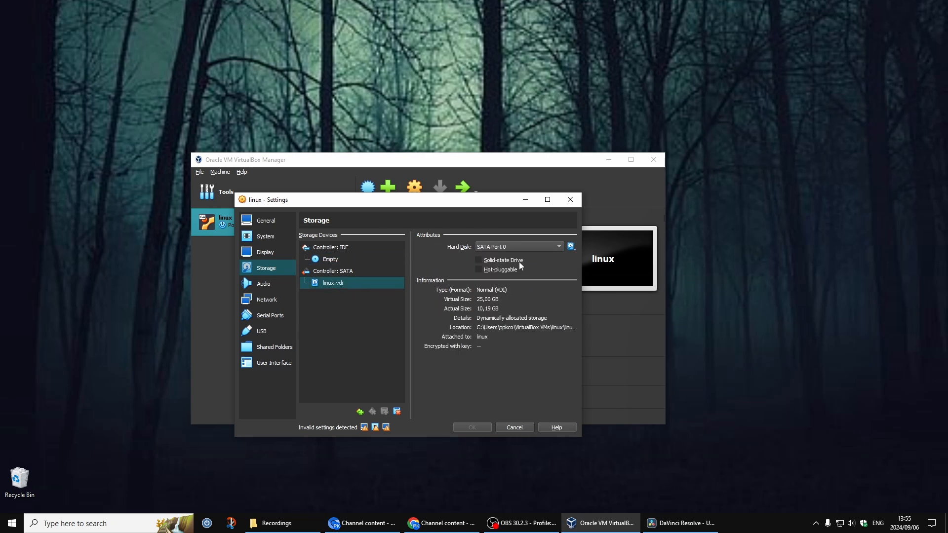
{"action": "left_click", "coordinate": [551, 248]}
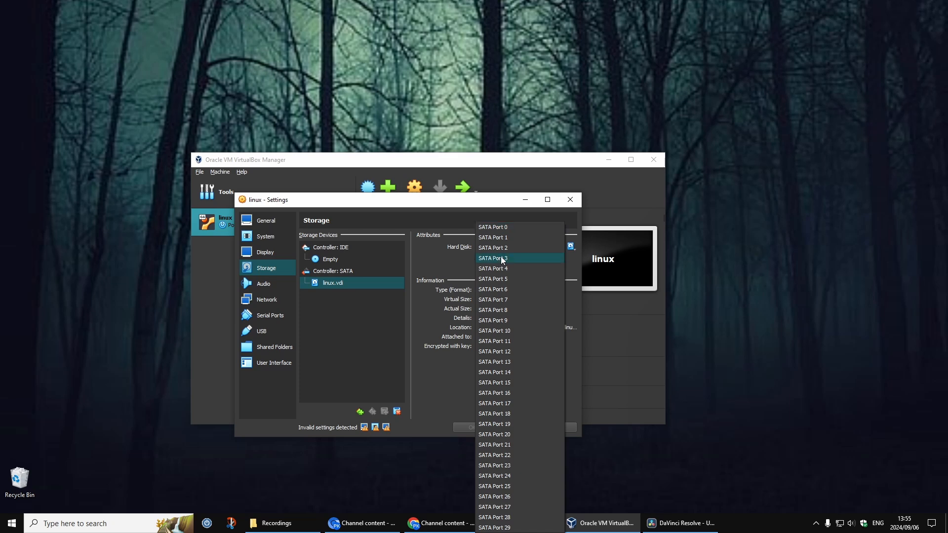
{"action": "left_click", "coordinate": [411, 258]}
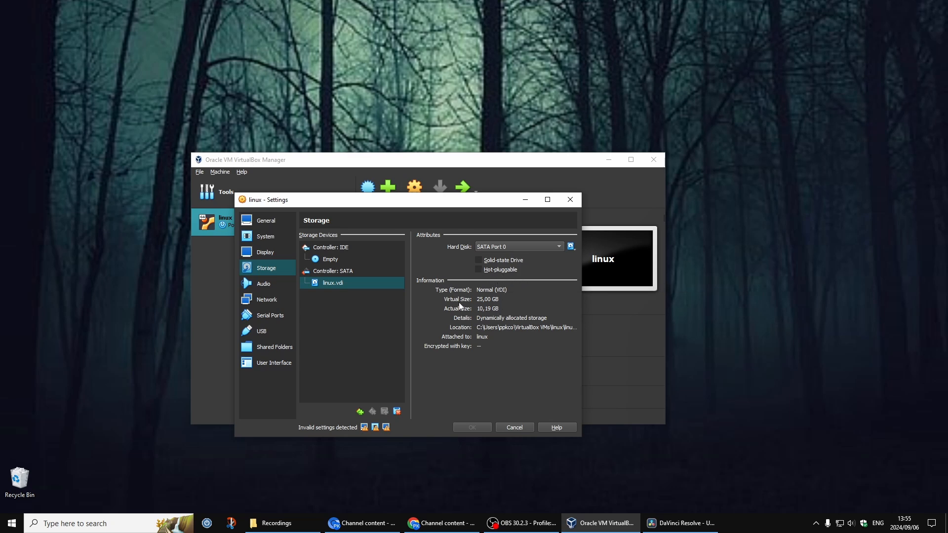
- Review the audio settings, including the host audio driver and audio controller options
{"action": "left_click", "coordinate": [264, 284]}
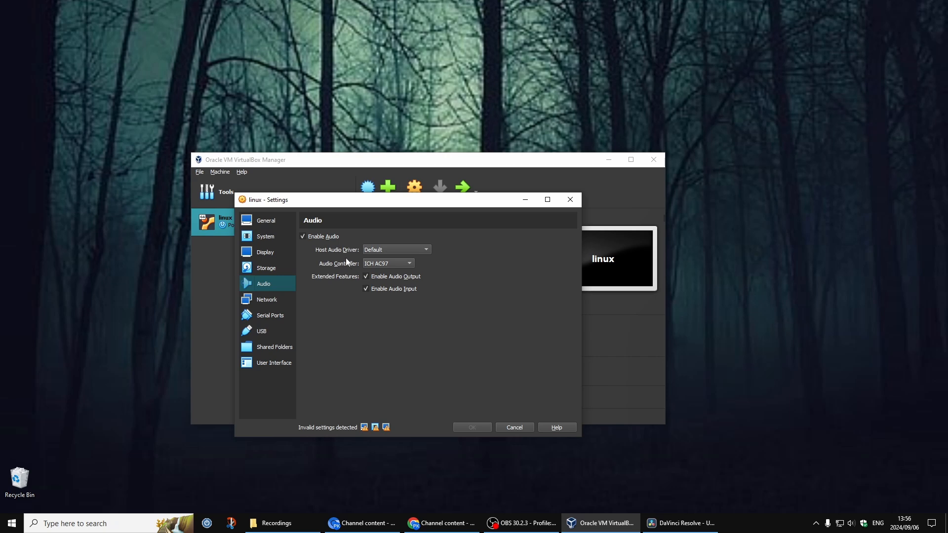
{"action": "left_click", "coordinate": [382, 252]}
{"action": "left_click", "coordinate": [383, 251]}
{"action": "left_click", "coordinate": [390, 263]}
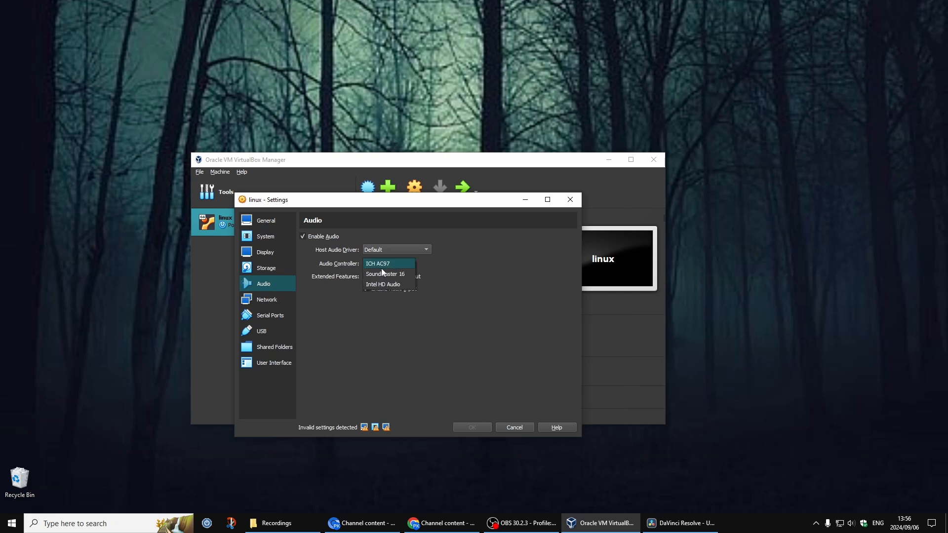
{"action": "left_click", "coordinate": [331, 271]}
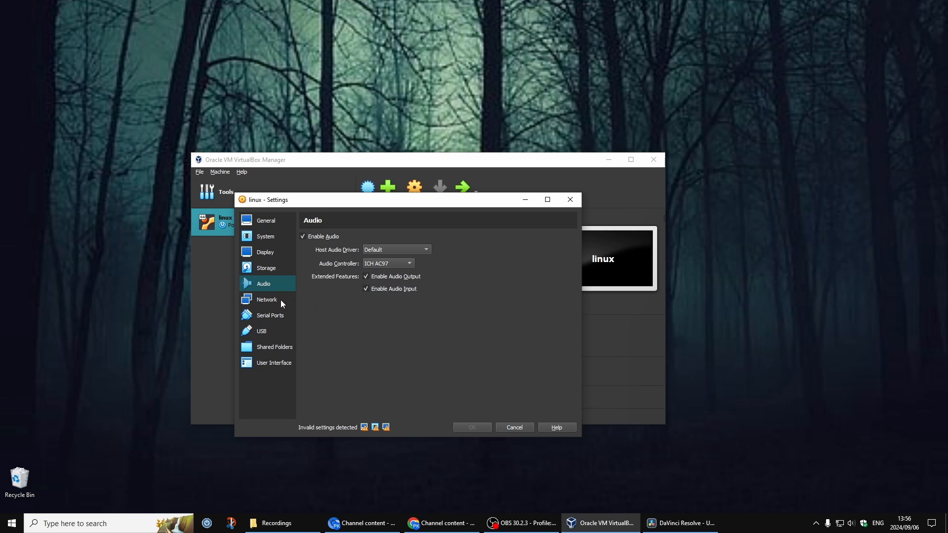
- Review the attachment options of network Adapter 1 and show its advanced settings
{"action": "left_click", "coordinate": [267, 299]}
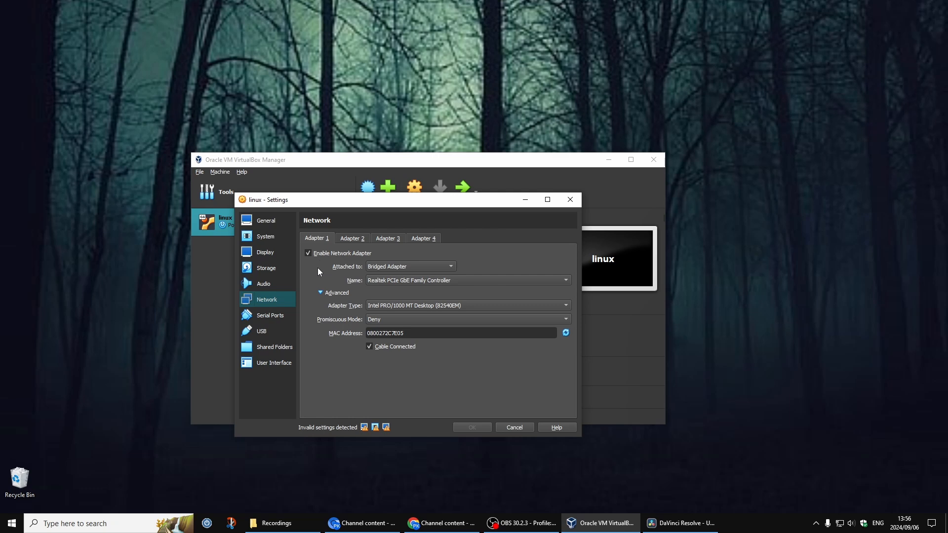
{"action": "left_click", "coordinate": [450, 268]}
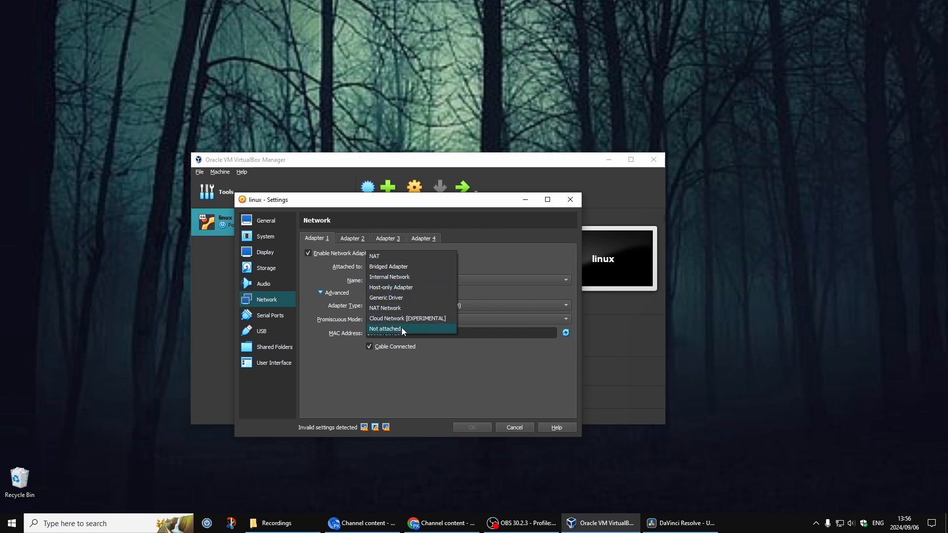
{"action": "left_click", "coordinate": [332, 284]}
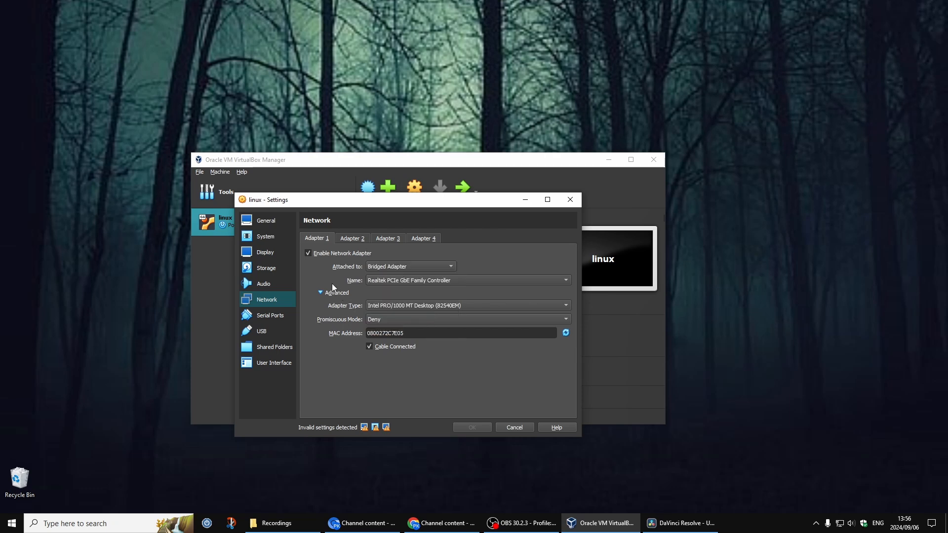
{"action": "left_click", "coordinate": [378, 295]}
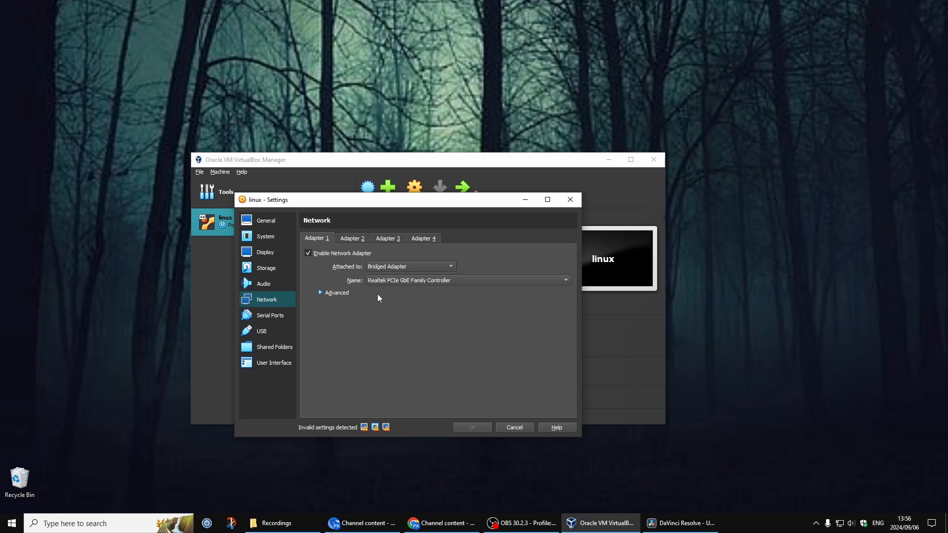
{"action": "left_click", "coordinate": [324, 294]}
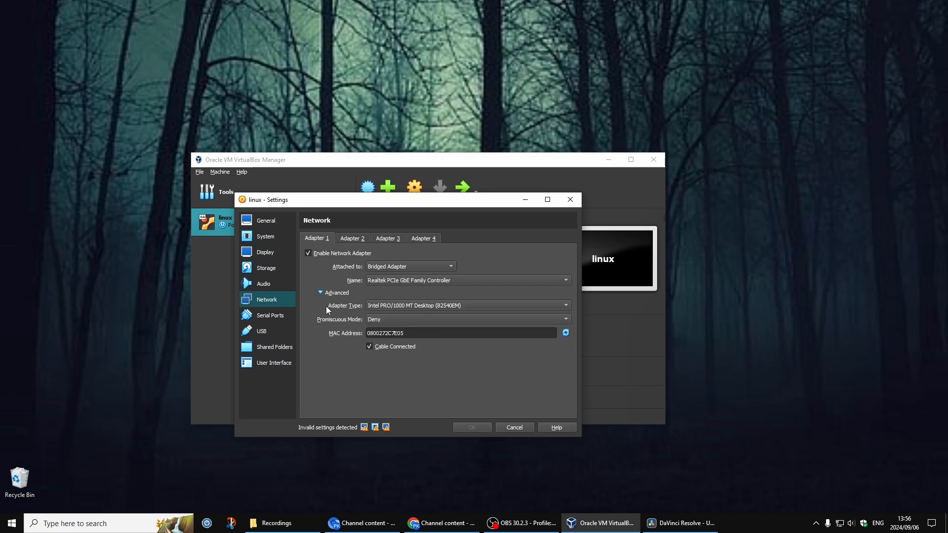
- Check the adapter type and promiscuous mode options available for network Adapter 1
{"action": "left_click", "coordinate": [415, 306]}
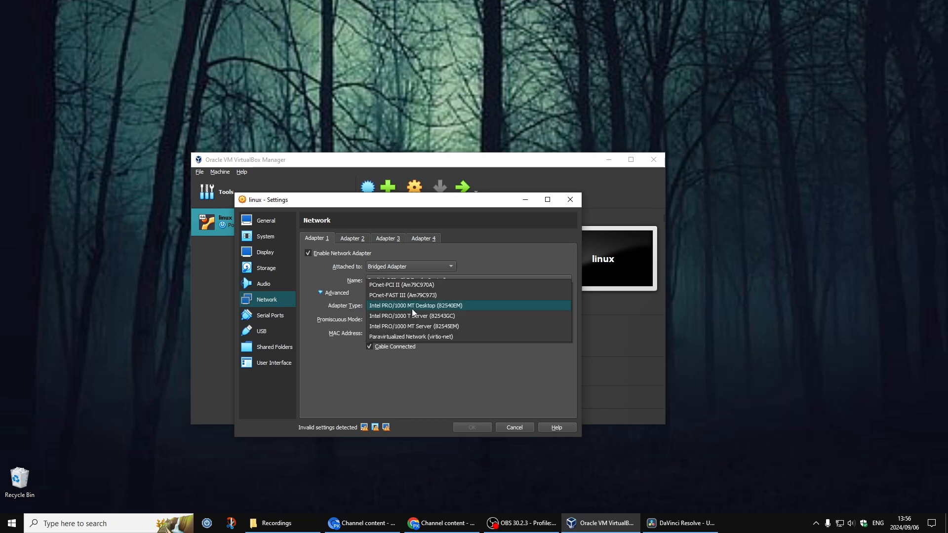
{"action": "left_click", "coordinate": [342, 306]}
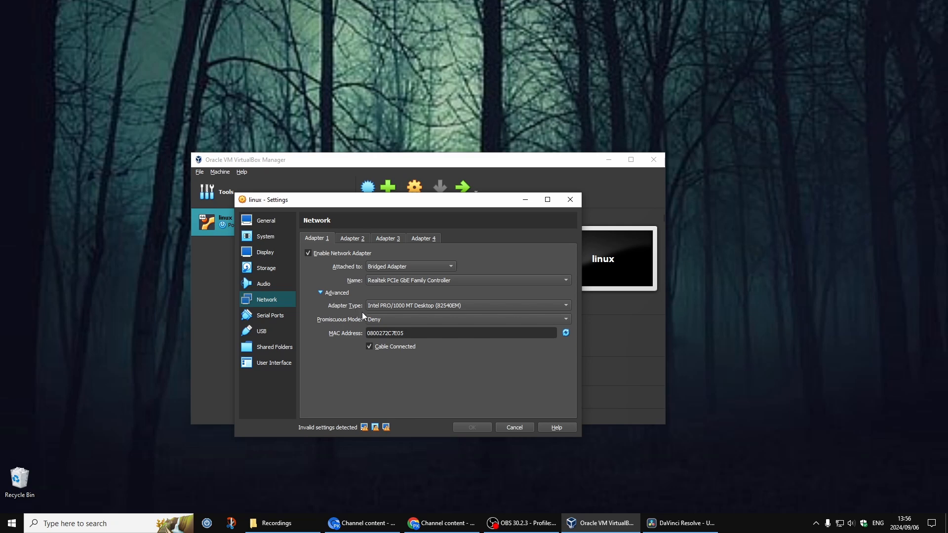
{"action": "left_click", "coordinate": [419, 309]}
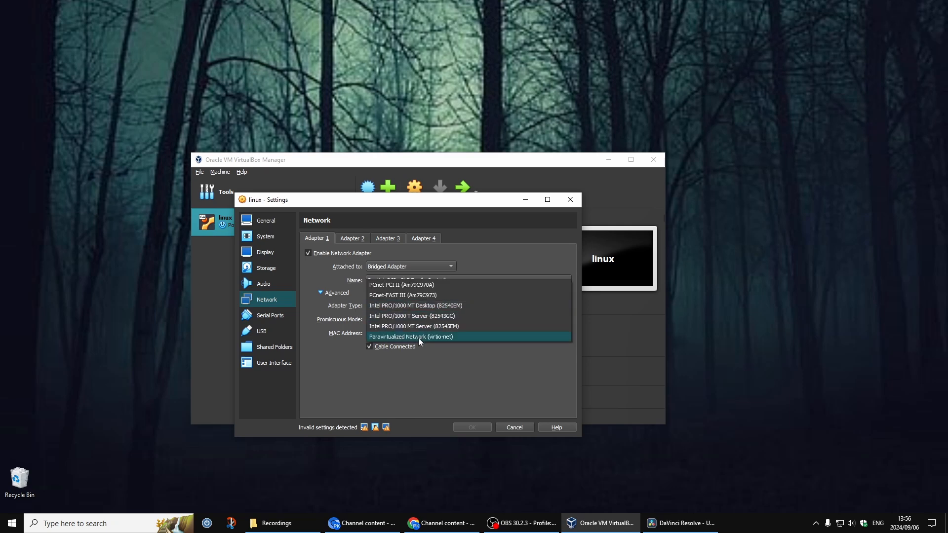
{"action": "left_click", "coordinate": [357, 309]}
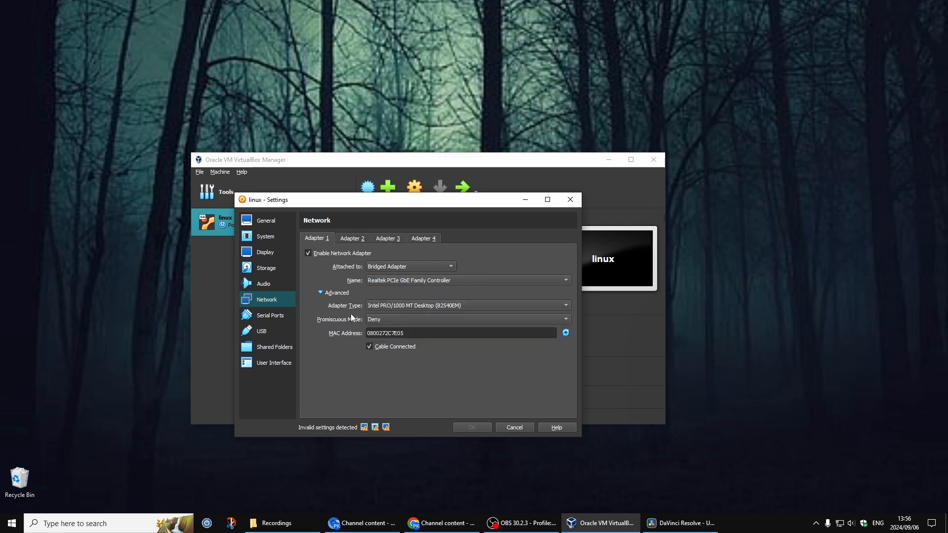
{"action": "left_click", "coordinate": [403, 320]}
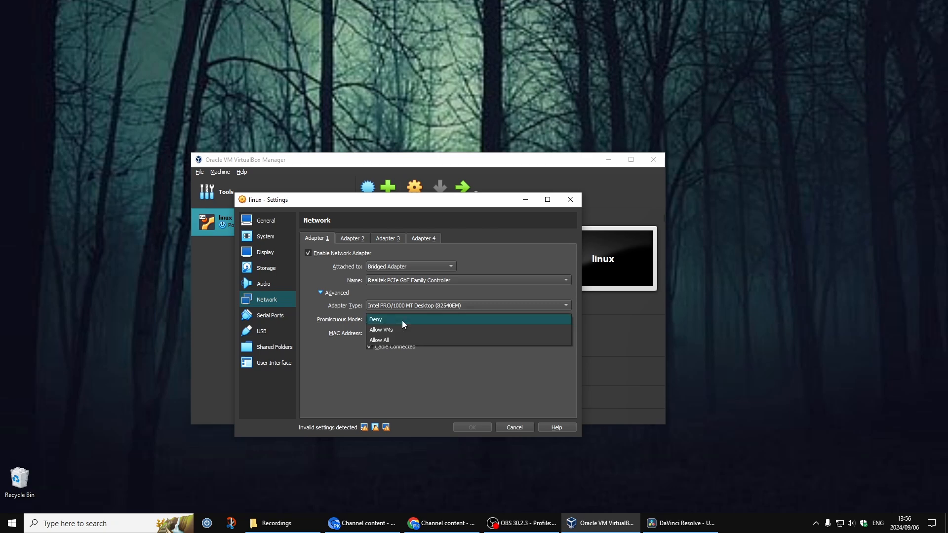
{"action": "left_click", "coordinate": [345, 322]}
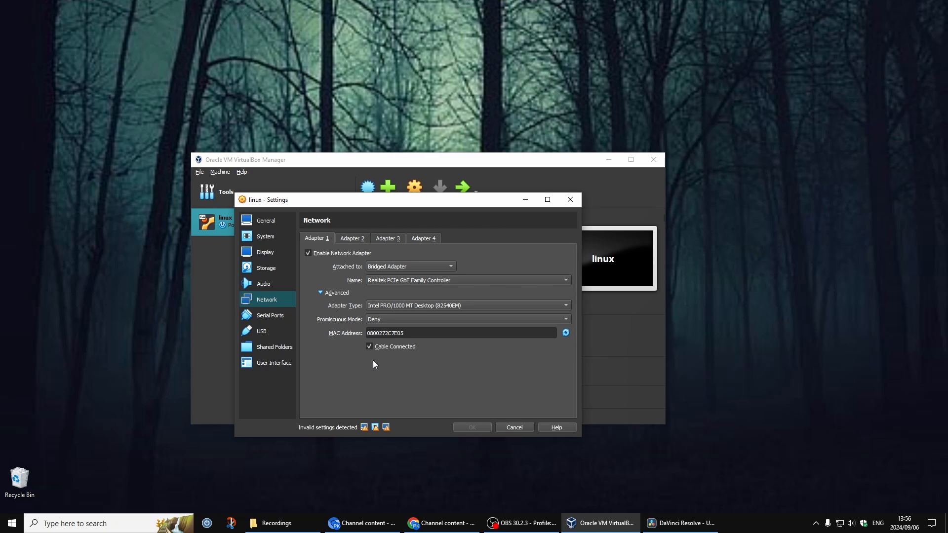
- Review the virtual machine's serial port and USB controller settings
{"action": "left_click", "coordinate": [279, 316]}
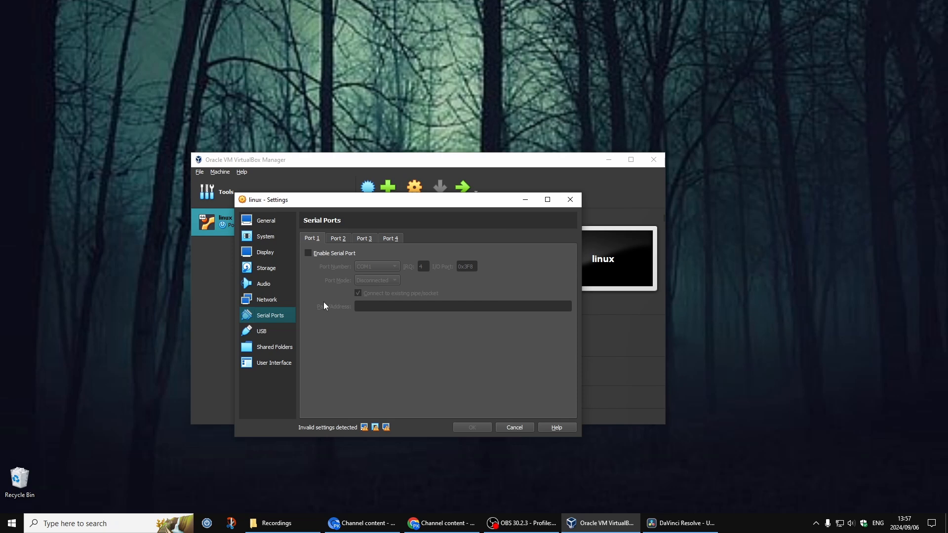
{"action": "left_click", "coordinate": [265, 335]}
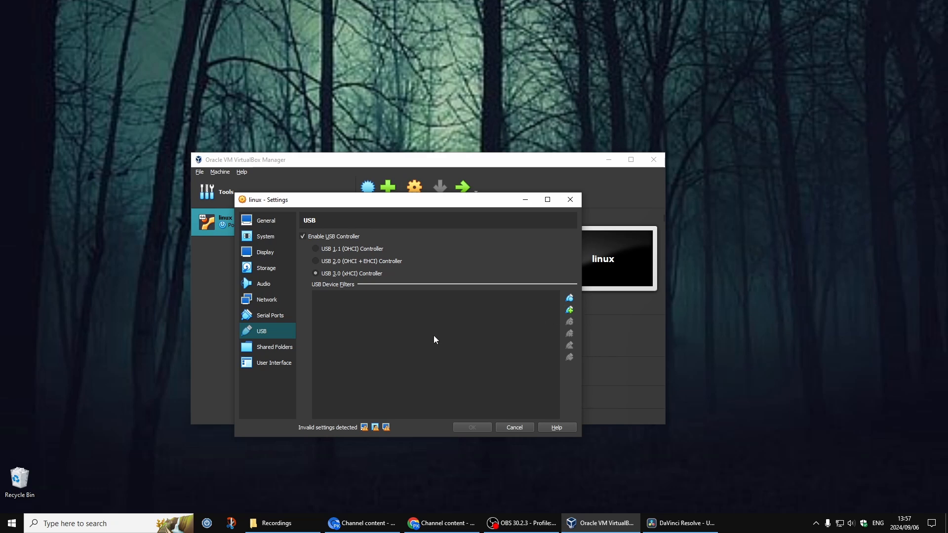
- Review the shared folder settings and the fields for adding a new share, without adding one
{"action": "left_click", "coordinate": [266, 348]}
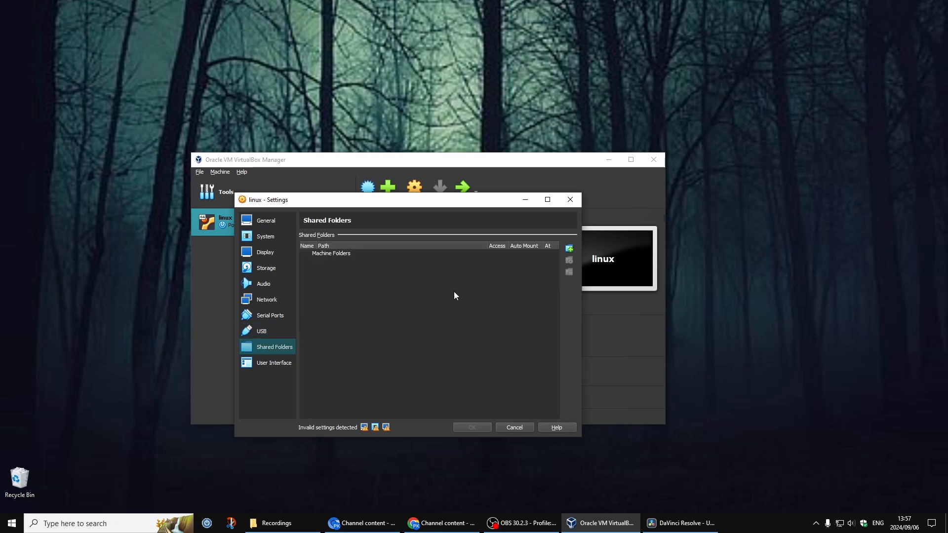
{"action": "left_click", "coordinate": [569, 248]}
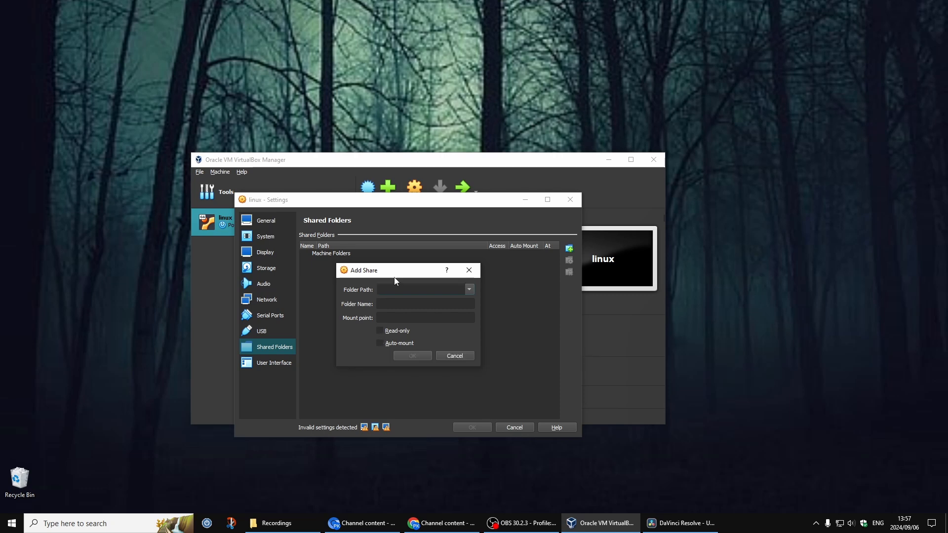
{"action": "left_click_drag", "start_coordinate": [403, 274], "coordinate": [390, 268]}
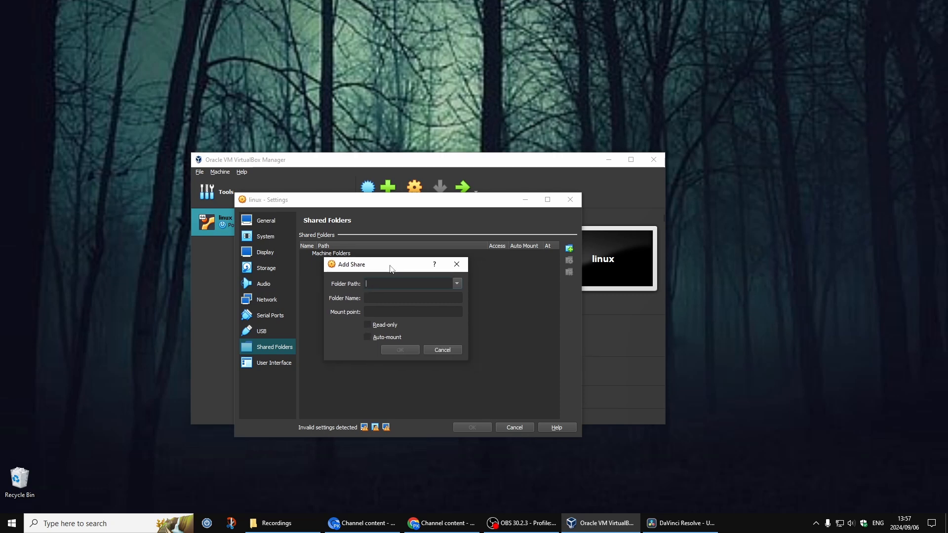
{"action": "left_click", "coordinate": [443, 350]}
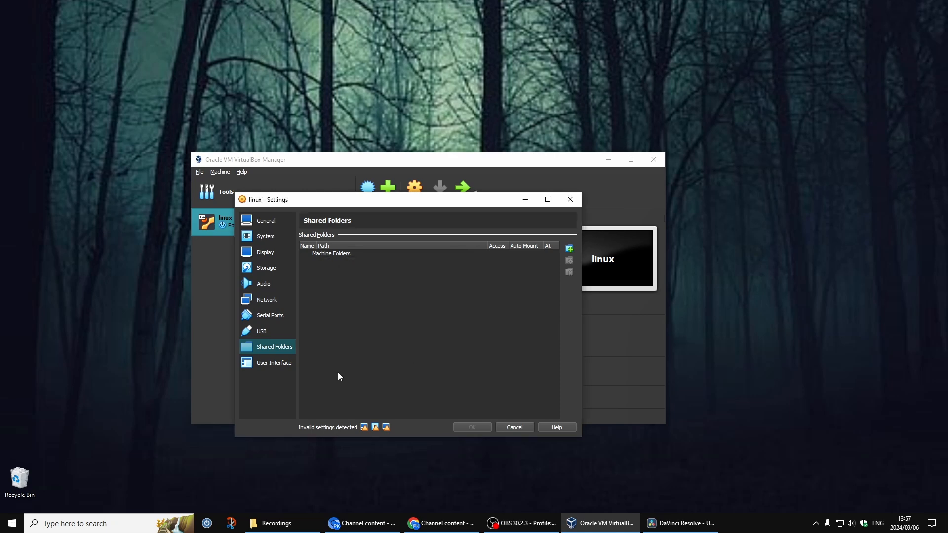
- Review the user interface settings, including the visual state and mini toolbar options
{"action": "left_click", "coordinate": [273, 364]}
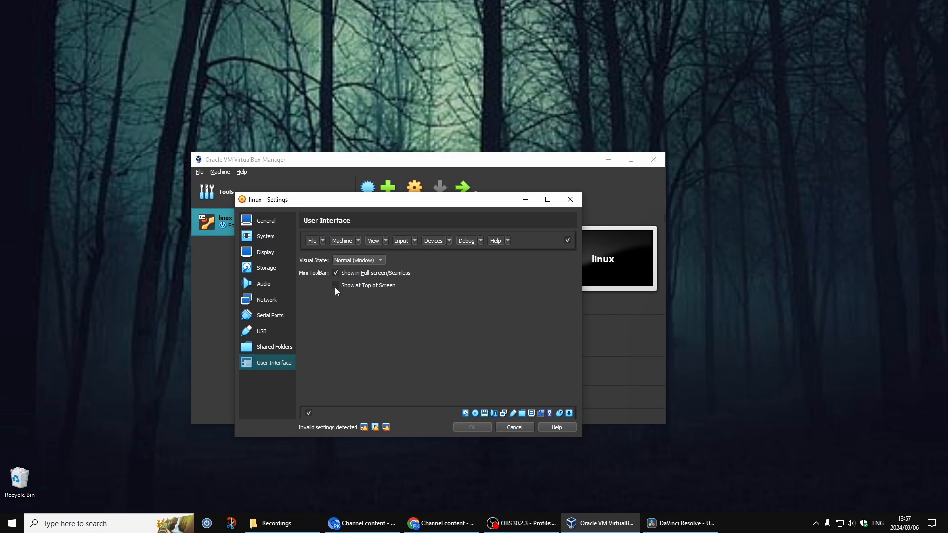
{"action": "left_click_drag", "start_coordinate": [461, 204], "coordinate": [465, 180]}
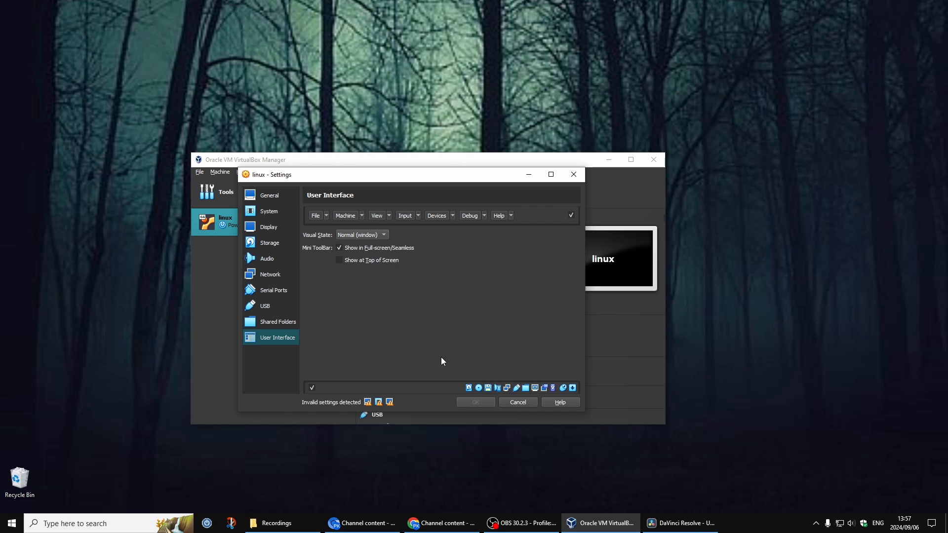